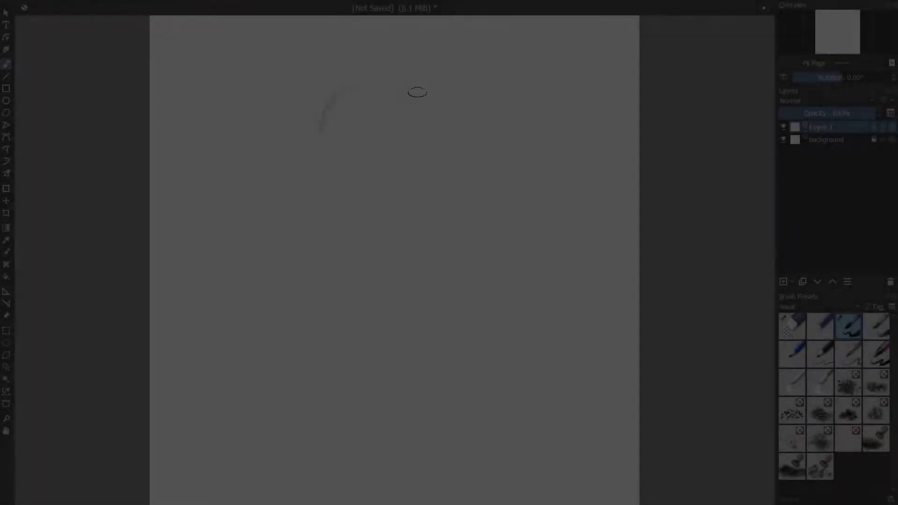
# Step: Sketch the head arc, a vertical face centre line and the jaw-to-chin strokes
pyautogui.moveTo(417, 92); pyautogui.dragTo(438, 135)
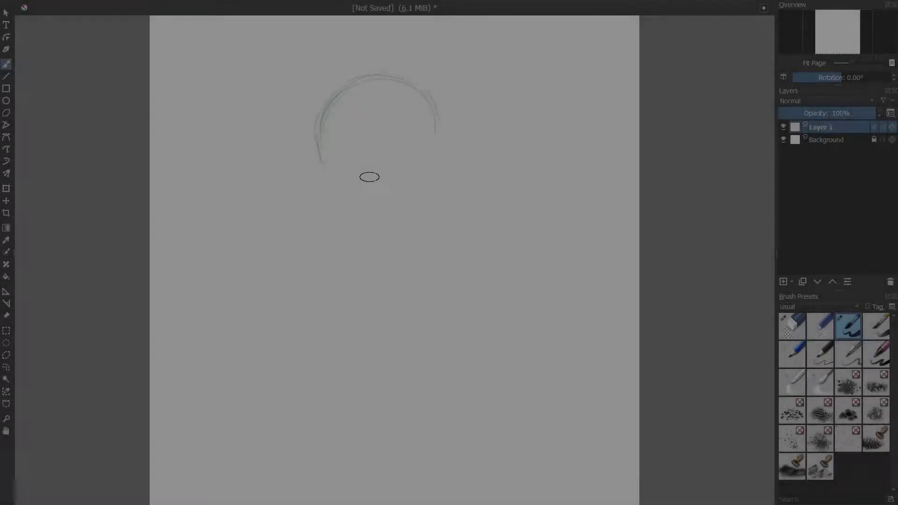
pyautogui.moveTo(374, 136); pyautogui.dragTo(372, 194)
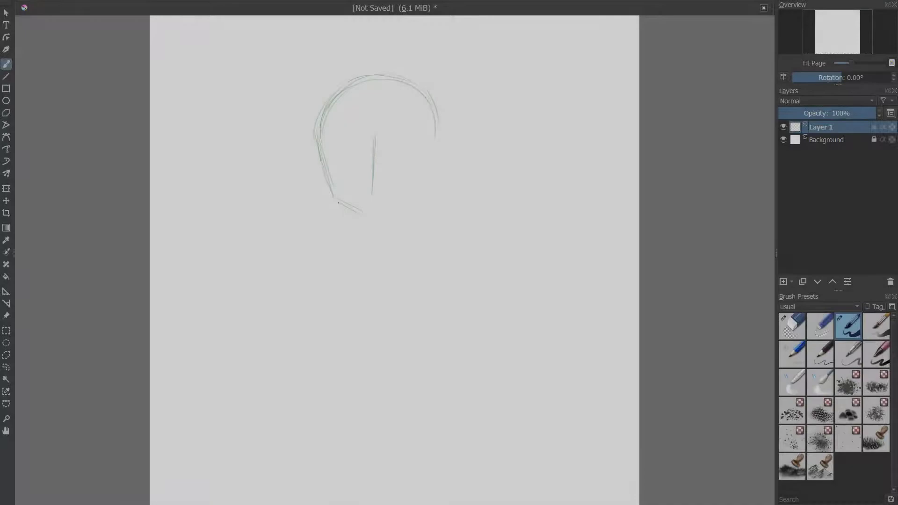
pyautogui.moveTo(323, 168)
pyautogui.mouseDown()
pyautogui.moveTo(365, 217)
pyautogui.moveTo(413, 196)
pyautogui.mouseUp()
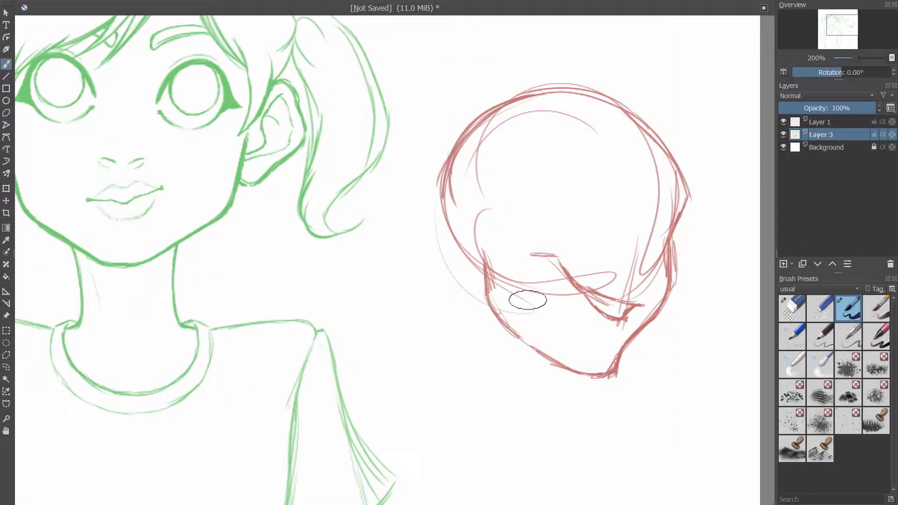
# Step: Add short hatch strokes and marks to the red double's head
pyautogui.moveTo(519, 143); pyautogui.dragTo(526, 157)
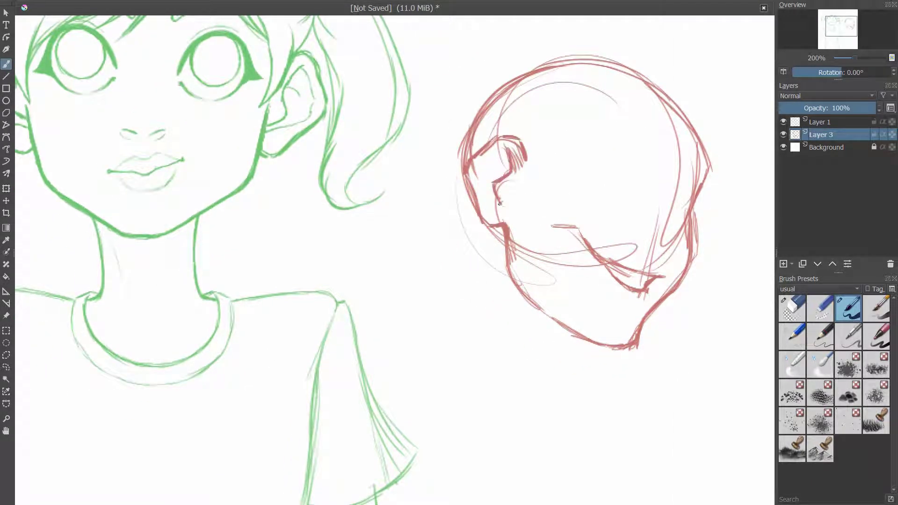
pyautogui.moveTo(421, 281); pyautogui.dragTo(440, 286)
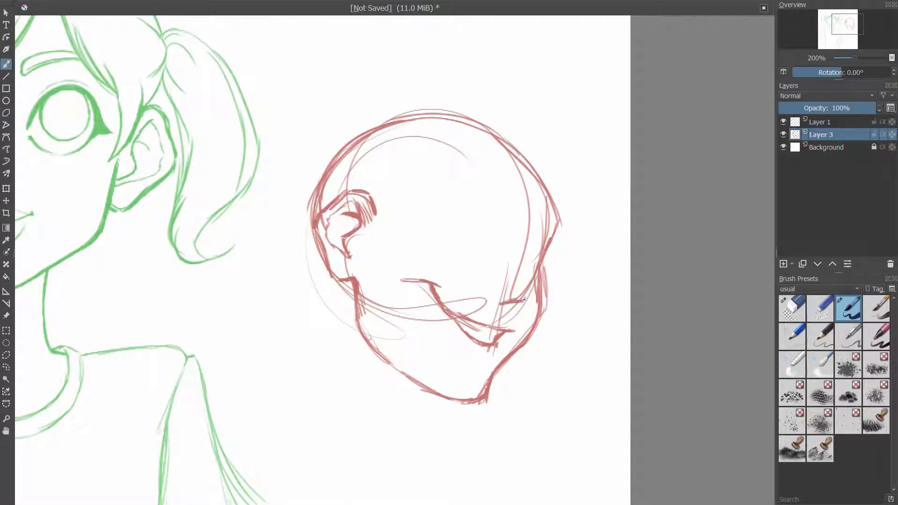
pyautogui.moveTo(520, 211)
pyautogui.mouseDown()
pyautogui.moveTo(637, 296)
pyautogui.moveTo(526, 148)
pyautogui.mouseUp()
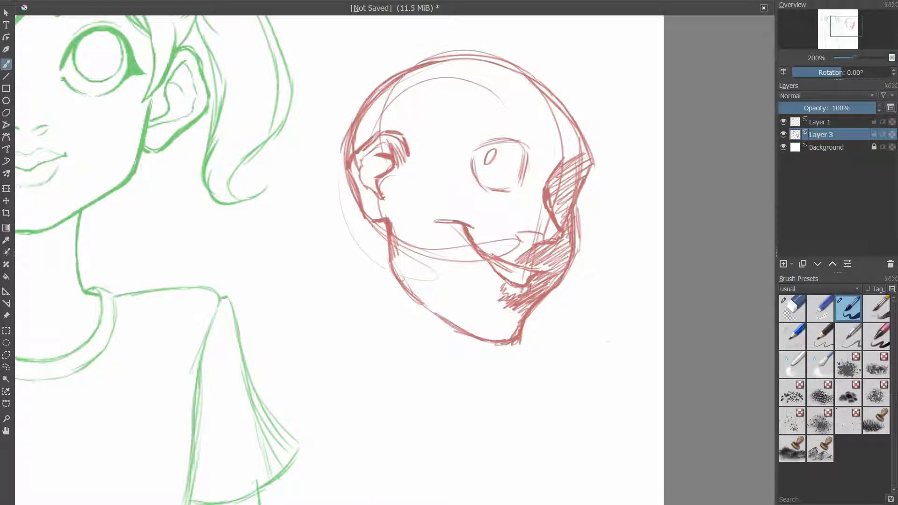
pyautogui.scroll(2, 489, 187)
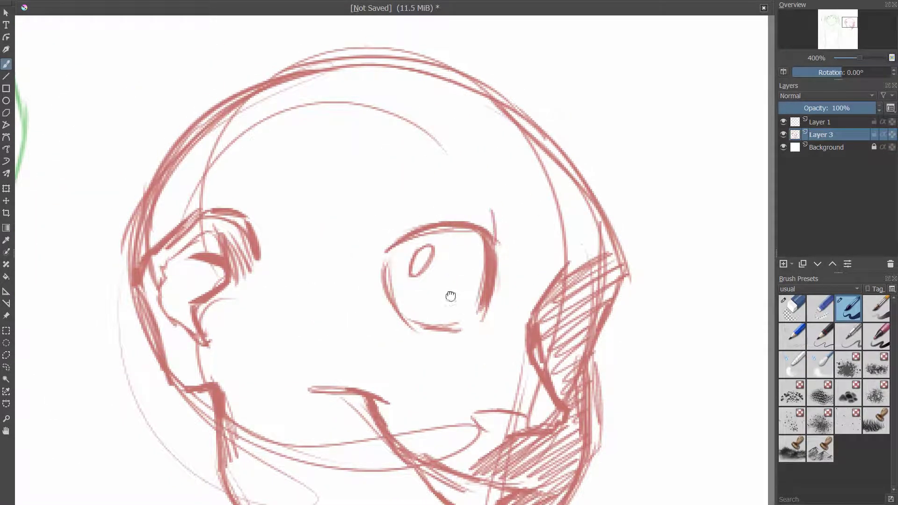
pyautogui.moveTo(405, 231); pyautogui.dragTo(367, 206)
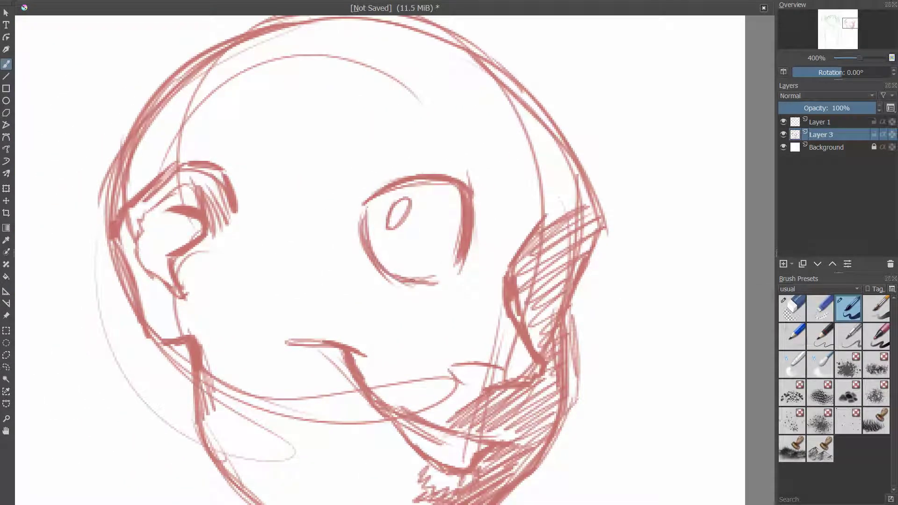
pyautogui.scroll(-2, 436, 253)
# Step: Hatch the shadow along the red head's jaw
pyautogui.moveTo(543, 220); pyautogui.dragTo(467, 285)
pyautogui.scroll(2, 586, 243)
pyautogui.moveTo(524, 262)
pyautogui.mouseDown()
pyautogui.moveTo(464, 365)
pyautogui.moveTo(626, 415)
pyautogui.mouseUp()
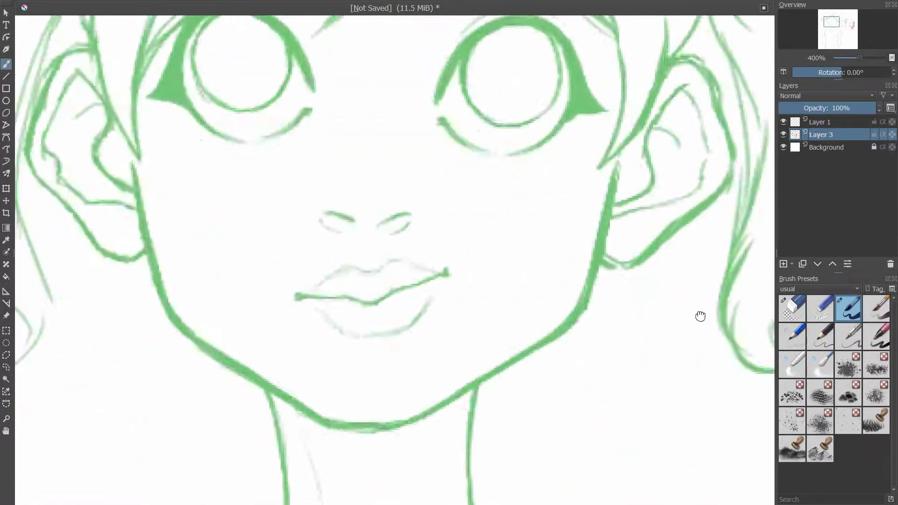
pyautogui.moveTo(702, 314)
pyautogui.mouseDown()
pyautogui.moveTo(543, 178)
pyautogui.moveTo(487, 179)
pyautogui.mouseUp()
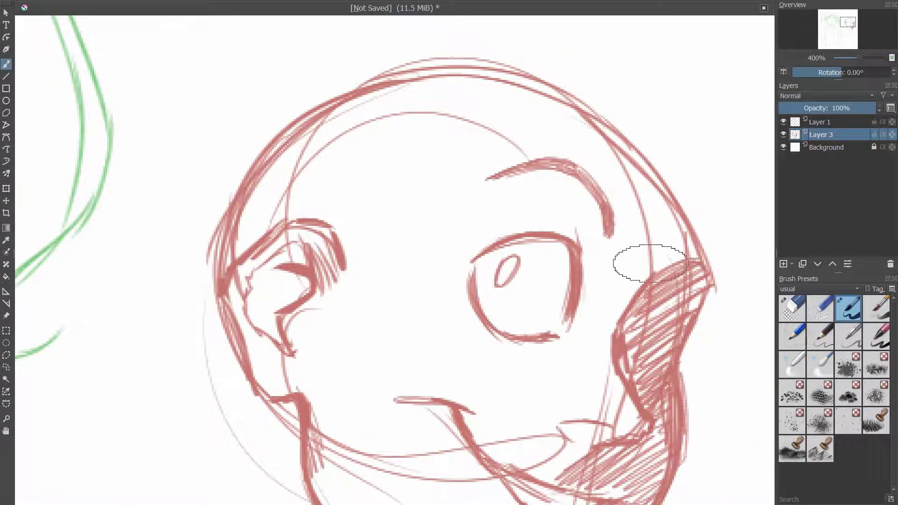
pyautogui.scroll(-2, 421, 234)
pyautogui.scroll(2, 288, 306)
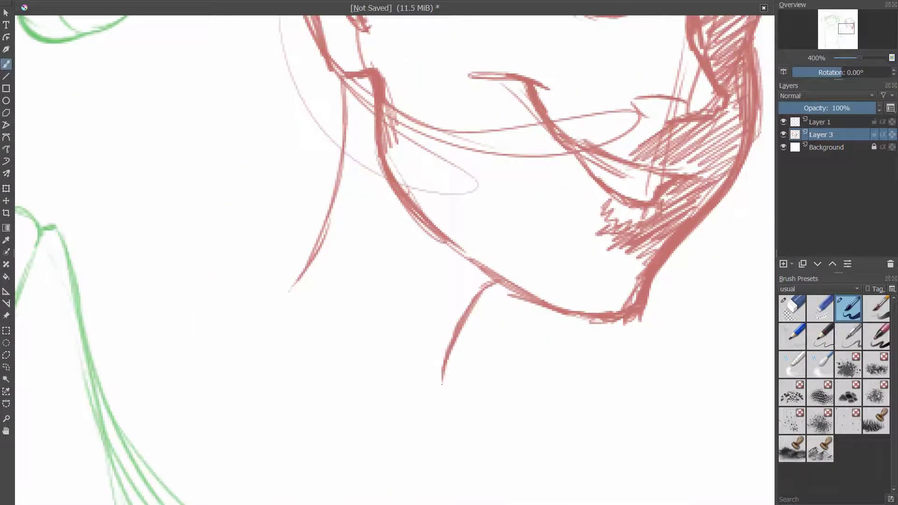
# Step: Draw the neck and collar lines below the red chin, then zoom out to both figures
pyautogui.moveTo(365, 382); pyautogui.dragTo(449, 242)
pyautogui.moveTo(510, 208); pyautogui.dragTo(514, 254)
pyautogui.moveTo(297, 172); pyautogui.dragTo(501, 294)
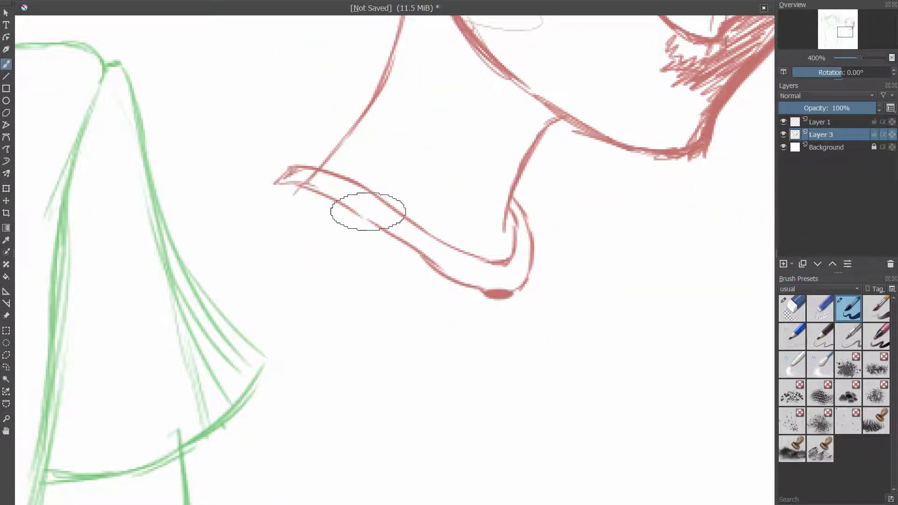
pyautogui.press('/')
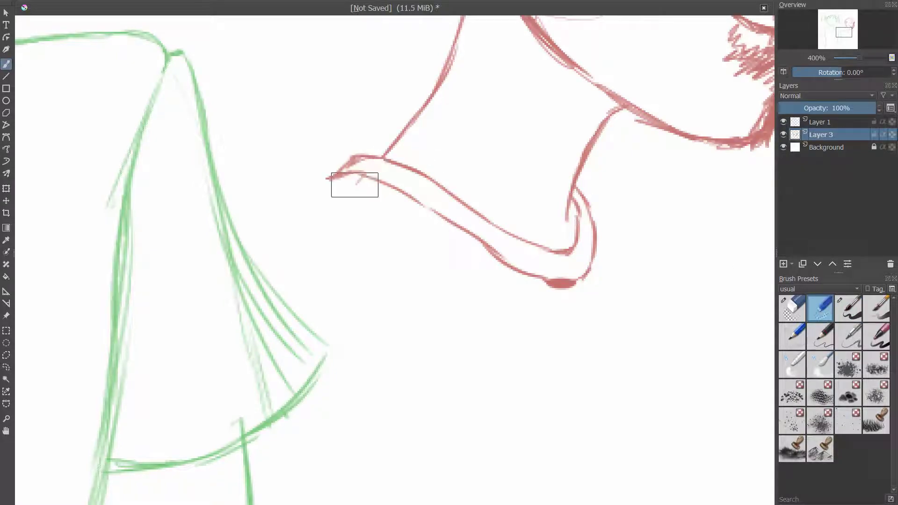
pyautogui.press('/')
pyautogui.scroll(10, 381, 347)
pyautogui.press('/')
pyautogui.press('/')
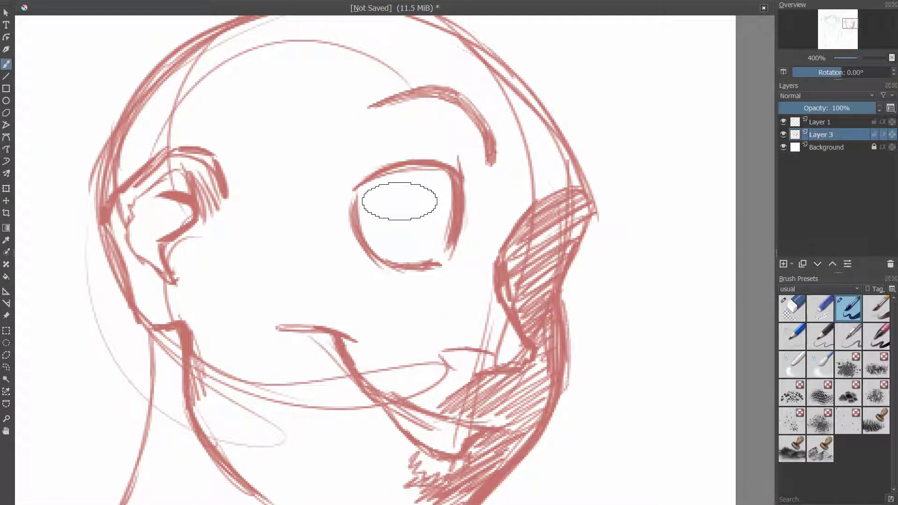
pyautogui.press('1')
pyautogui.press('/')
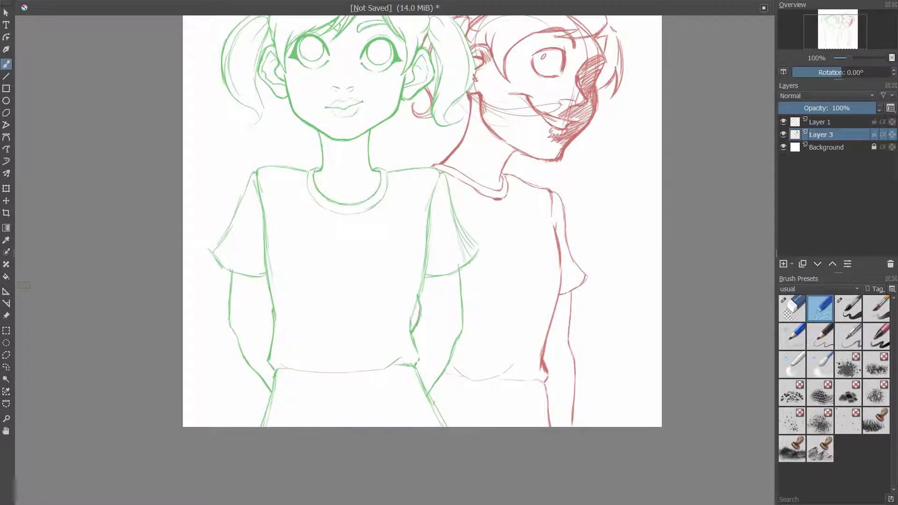
# Step: Centre the page, leave canvas-only mode, select Layer 1 and pick a dark inking brush
pyautogui.press('2')
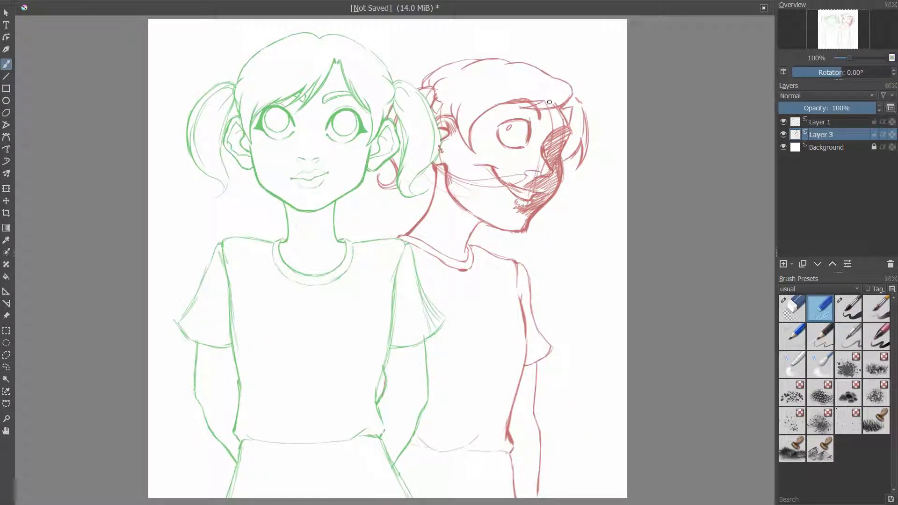
pyautogui.press('pageup')
pyautogui.rightClick(201, 213)
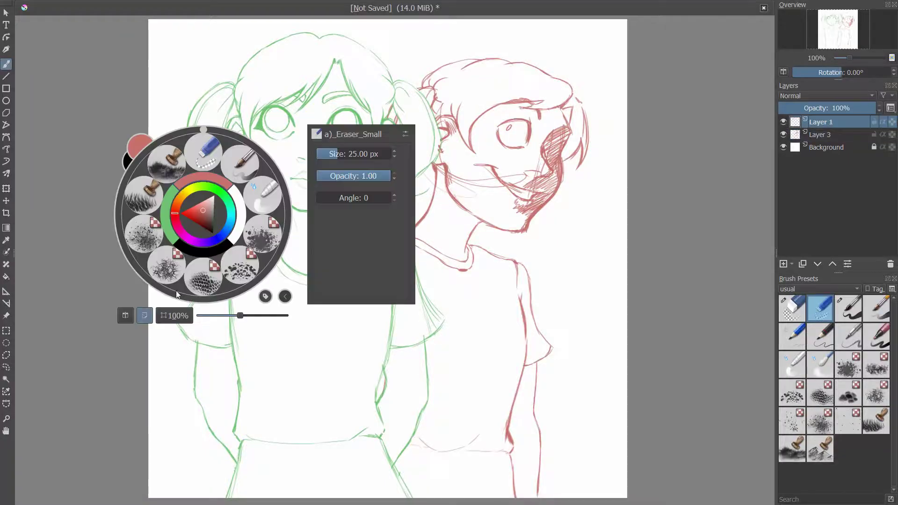
pyautogui.press('Tab')
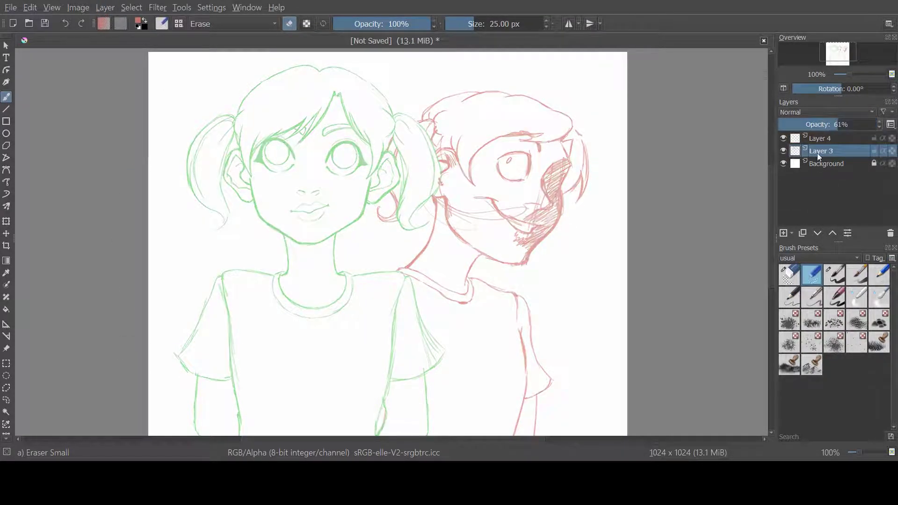
pyautogui.click(835, 275)
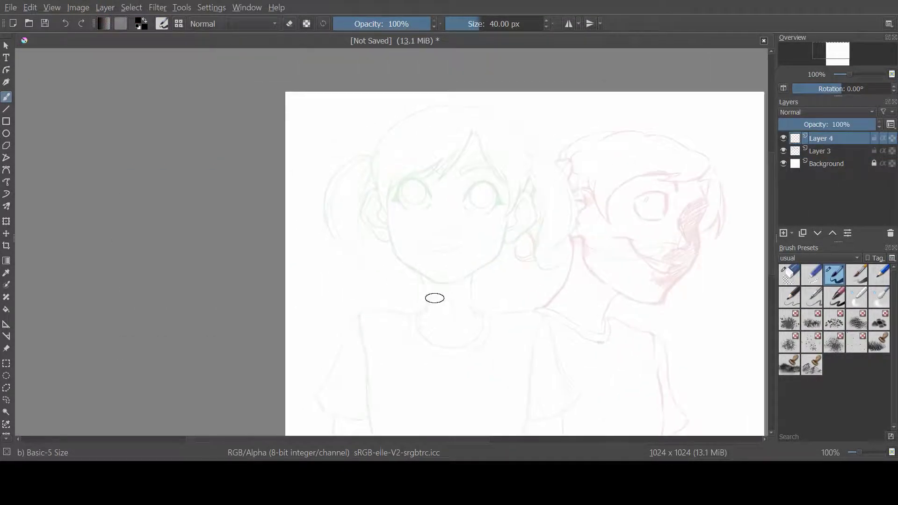
# Step: Ink both of the girl's eyebrows
pyautogui.scroll(6, 433, 297)
pyautogui.moveTo(452, 217); pyautogui.dragTo(517, 187)
pyautogui.moveTo(410, 215); pyautogui.dragTo(351, 184)
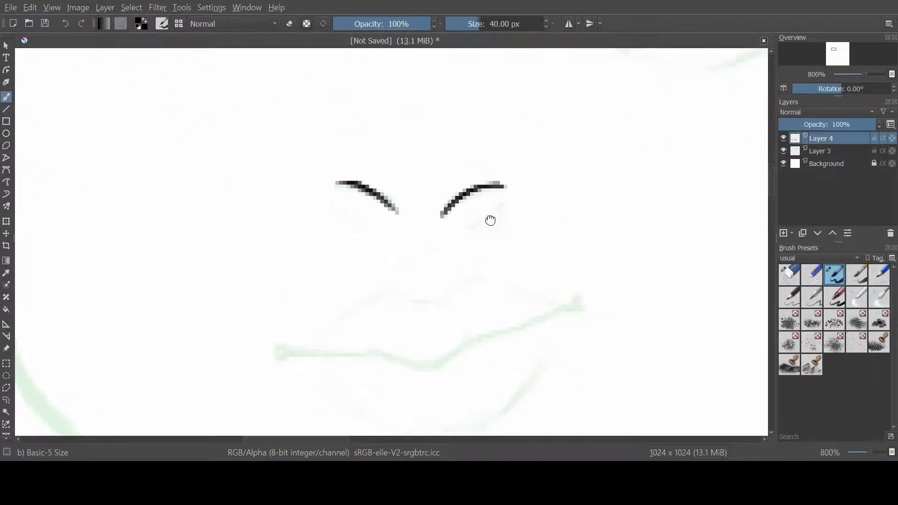
pyautogui.moveTo(491, 220)
pyautogui.mouseDown()
pyautogui.moveTo(438, 187)
pyautogui.moveTo(440, 241)
pyautogui.moveTo(680, 184)
pyautogui.mouseUp()
pyautogui.scroll(5, 299, 185)
# Step: Ink curved hairline strokes, a V-shaped strand and long diagonal hair strands
pyautogui.moveTo(437, 197); pyautogui.dragTo(662, 158)
pyautogui.moveTo(418, 233); pyautogui.dragTo(550, 208)
pyautogui.moveTo(378, 182)
pyautogui.mouseDown()
pyautogui.moveTo(425, 145)
pyautogui.moveTo(259, 243)
pyautogui.mouseUp()
pyautogui.moveTo(262, 244); pyautogui.dragTo(503, 75)
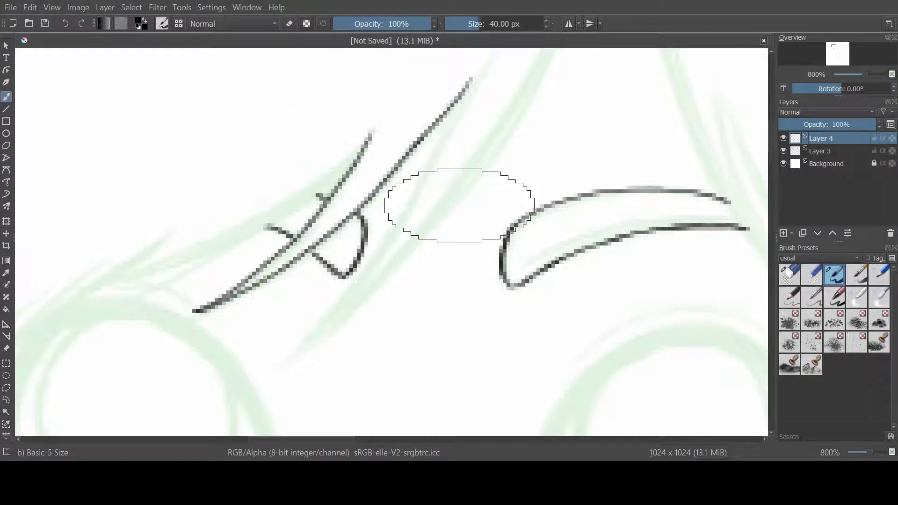
pyautogui.moveTo(456, 93); pyautogui.dragTo(276, 379)
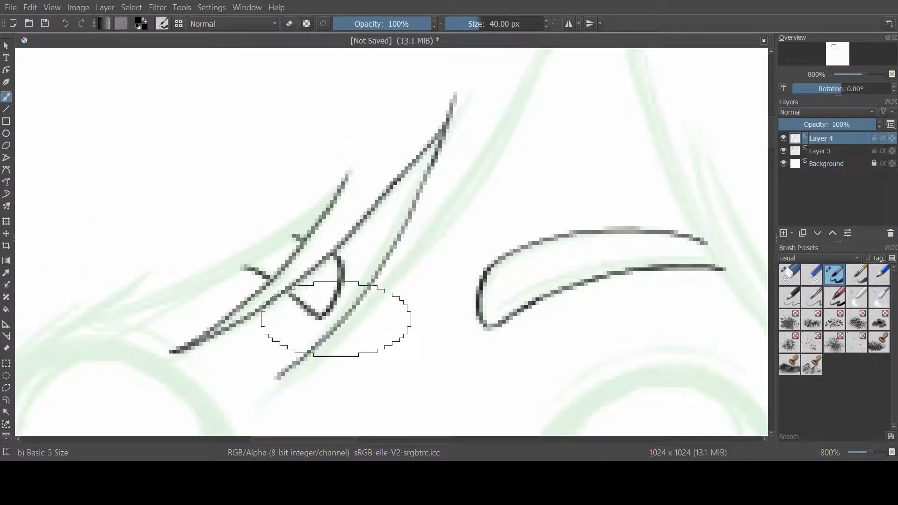
# Step: Retrace and extend the hair strands in darker lines
pyautogui.moveTo(532, 165); pyautogui.dragTo(401, 207)
pyautogui.moveTo(377, 134)
pyautogui.mouseDown()
pyautogui.moveTo(354, 223)
pyautogui.moveTo(270, 373)
pyautogui.mouseUp()
pyautogui.moveTo(379, 116)
pyautogui.mouseDown()
pyautogui.moveTo(388, 138)
pyautogui.moveTo(497, 104)
pyautogui.mouseUp()
pyautogui.moveTo(258, 186); pyautogui.dragTo(471, 170)
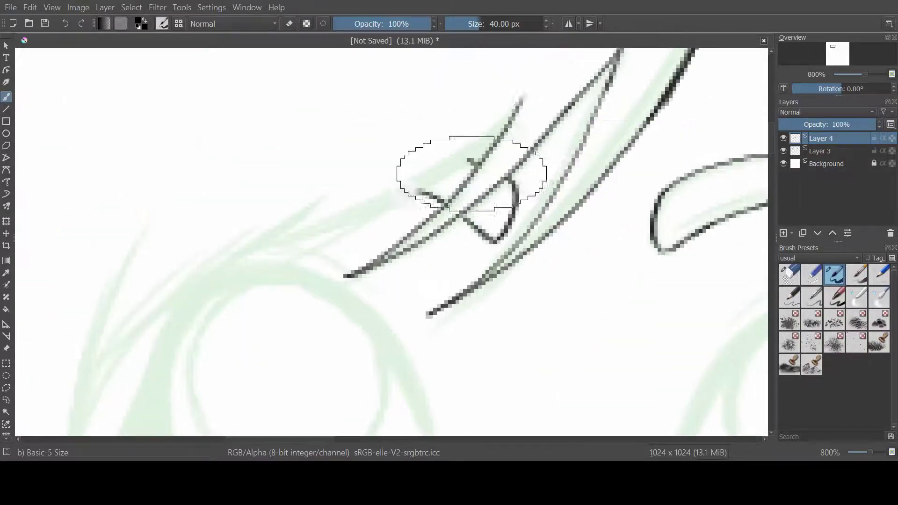
pyautogui.moveTo(318, 242); pyautogui.dragTo(288, 254)
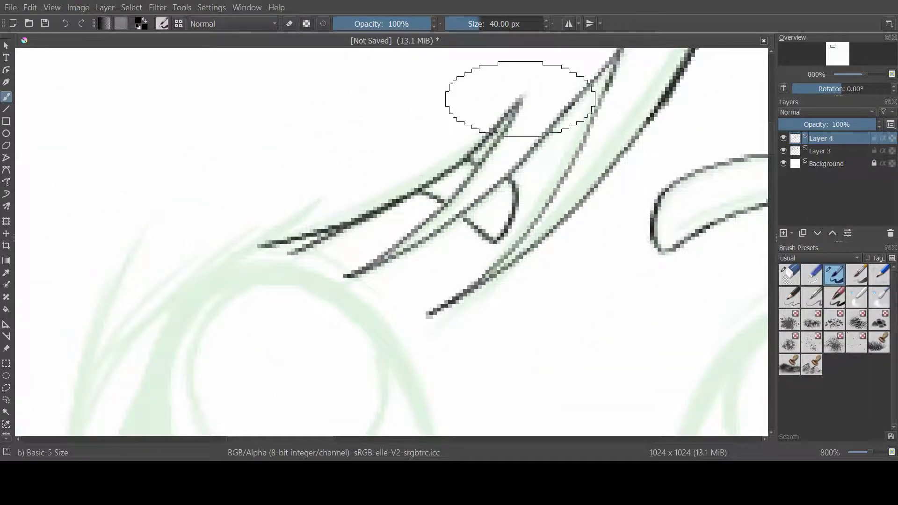
pyautogui.moveTo(585, 66); pyautogui.dragTo(335, 280)
pyautogui.moveTo(357, 251); pyautogui.dragTo(506, 160)
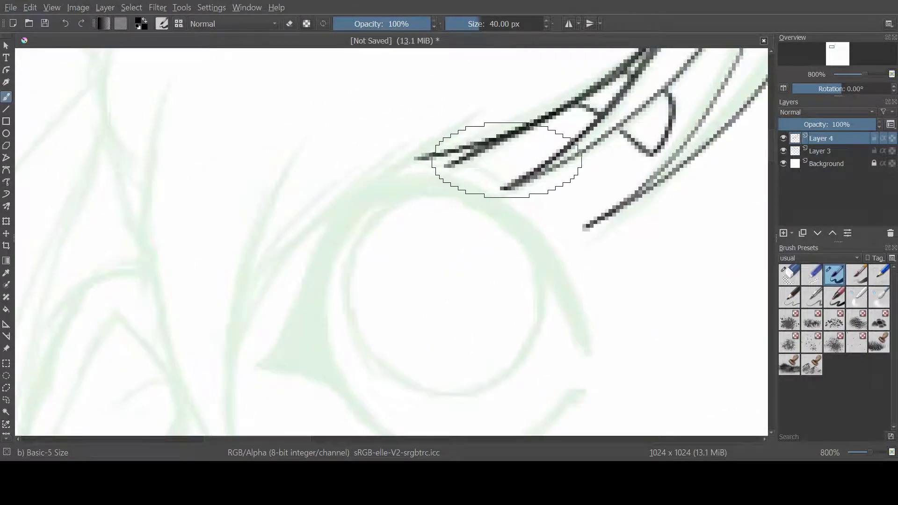
# Step: Redraw a long hair stroke curving down toward the eye, undoing stray segments
pyautogui.moveTo(385, 144)
pyautogui.mouseDown()
pyautogui.moveTo(253, 272)
pyautogui.moveTo(361, 151)
pyautogui.mouseUp()
pyautogui.hotkey('ctrl', 'z')
pyautogui.moveTo(315, 262); pyautogui.dragTo(385, 237)
pyautogui.moveTo(377, 112)
pyautogui.mouseDown()
pyautogui.moveTo(306, 310)
pyautogui.moveTo(369, 257)
pyautogui.mouseUp()
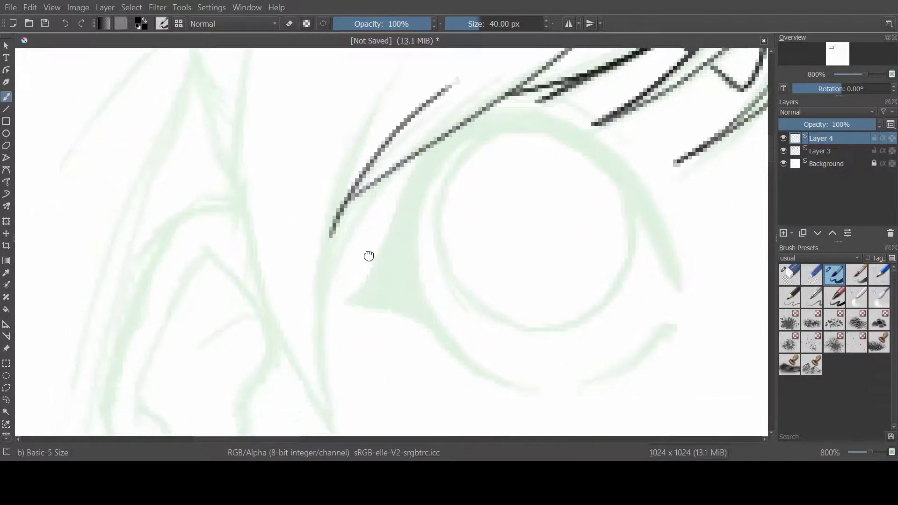
pyautogui.moveTo(342, 206); pyautogui.dragTo(363, 414)
pyautogui.rightClick(200, 272)
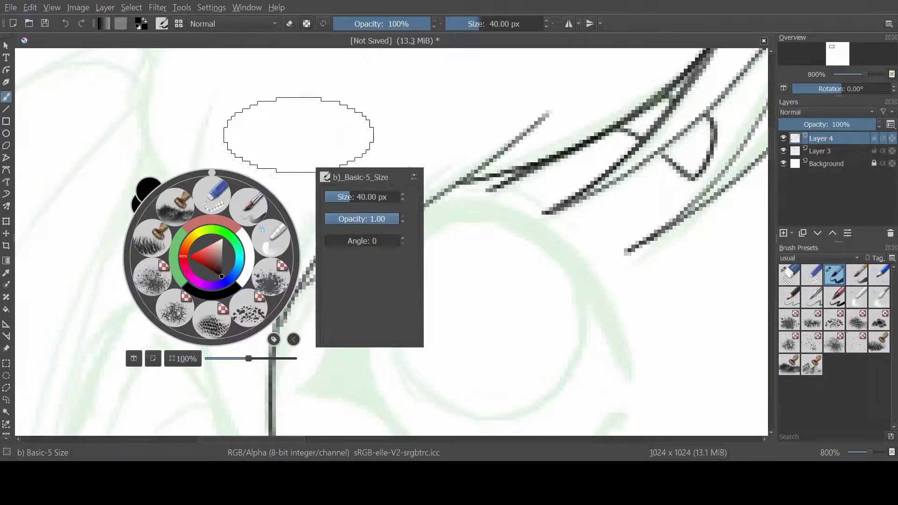
pyautogui.rightClick(286, 222)
pyautogui.hotkey('ctrl', 'z')
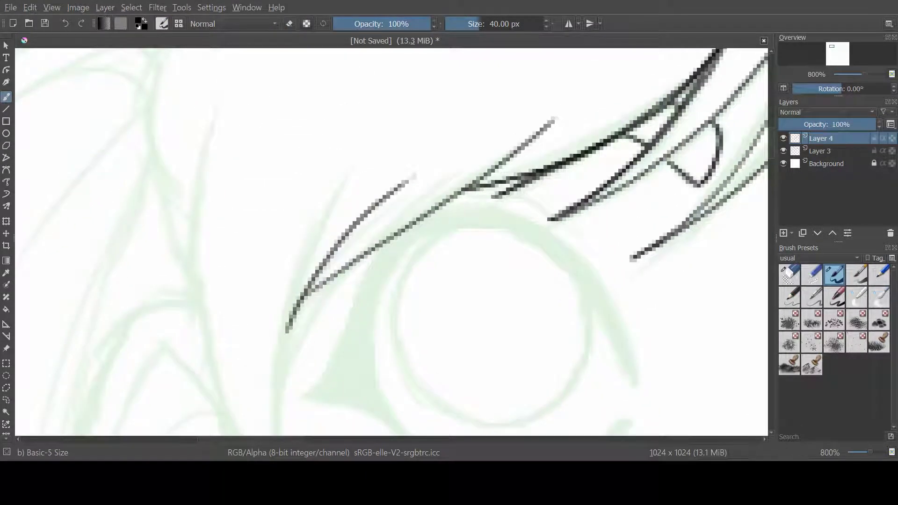
# Step: Ink long hair strands down the side of the face over the green sketch curves
pyautogui.moveTo(361, 120); pyautogui.dragTo(410, 401)
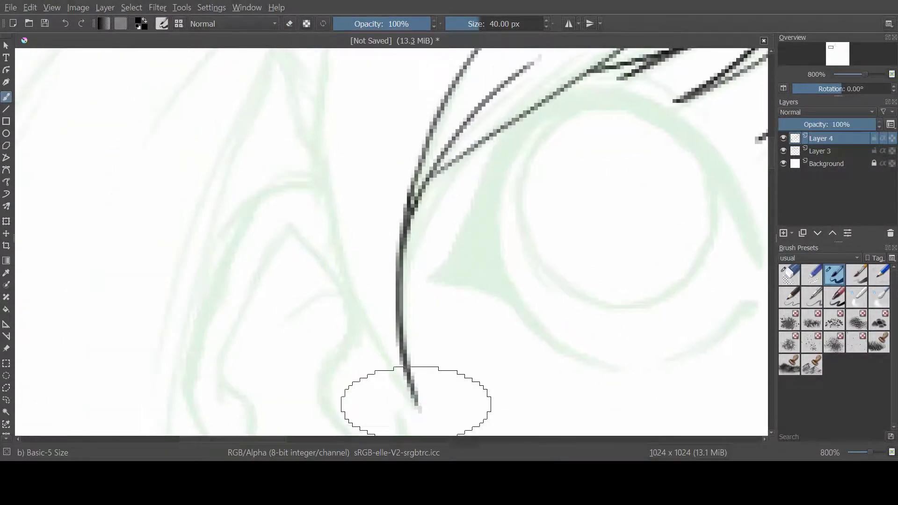
pyautogui.moveTo(362, 123); pyautogui.dragTo(382, 305)
pyautogui.moveTo(18, 241); pyautogui.dragTo(549, 159)
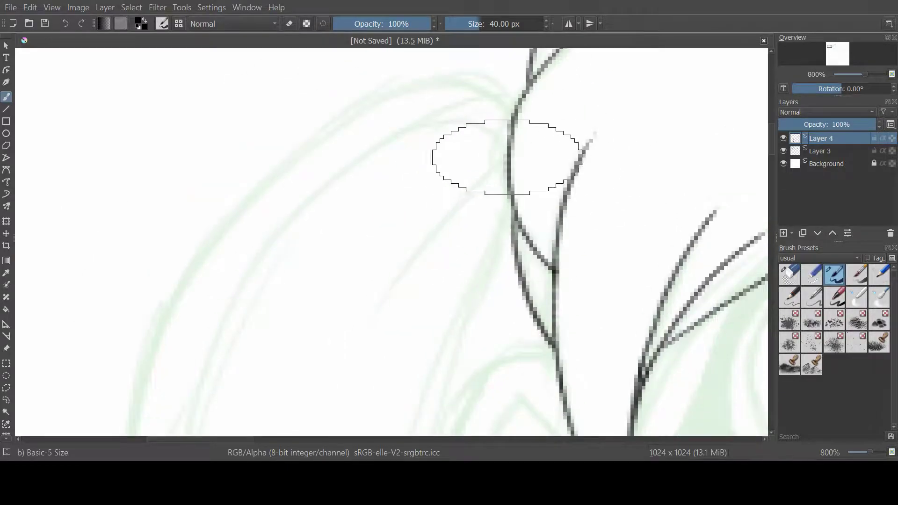
pyautogui.moveTo(211, 330); pyautogui.dragTo(512, 113)
pyautogui.moveTo(480, 55)
pyautogui.mouseDown()
pyautogui.moveTo(333, 366)
pyautogui.moveTo(419, 227)
pyautogui.moveTo(365, 178)
pyautogui.mouseUp()
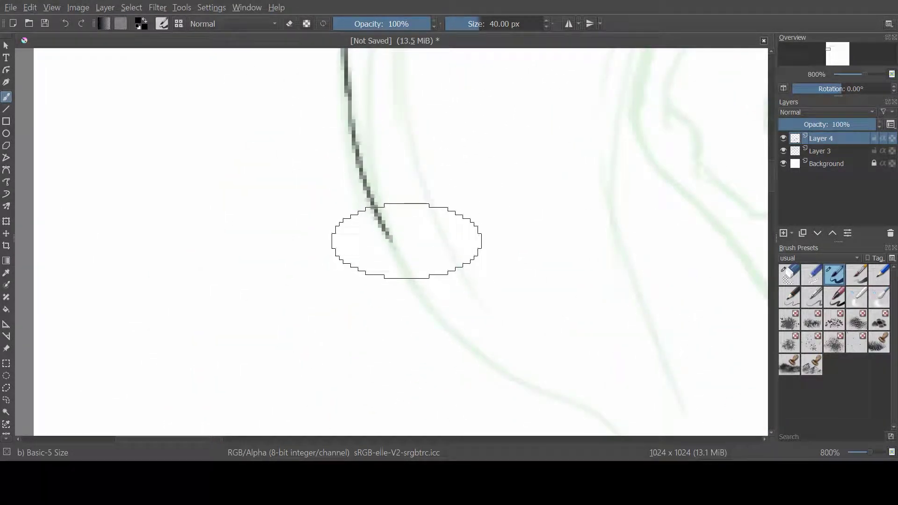
pyautogui.moveTo(406, 241)
pyautogui.mouseDown()
pyautogui.moveTo(324, 176)
pyautogui.moveTo(261, 193)
pyautogui.mouseUp()
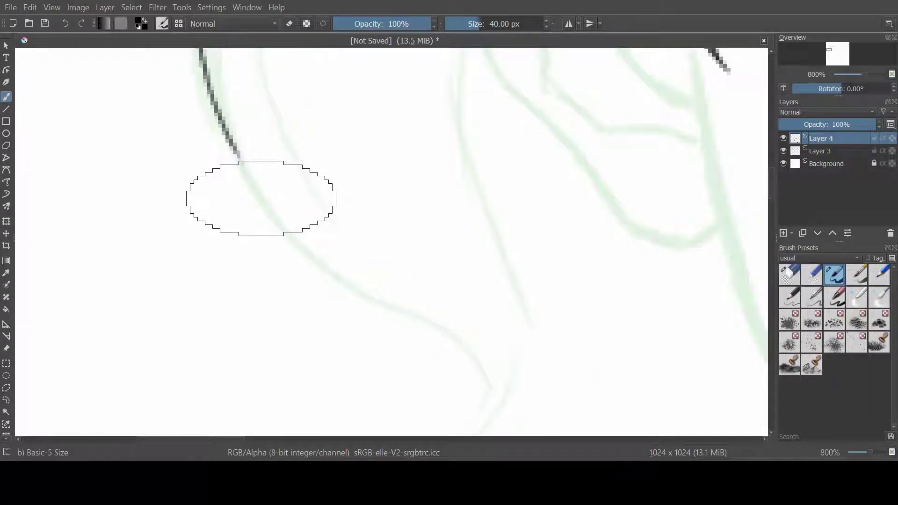
pyautogui.moveTo(259, 207)
pyautogui.mouseDown()
pyautogui.moveTo(472, 137)
pyautogui.moveTo(289, 380)
pyautogui.moveTo(407, 84)
pyautogui.moveTo(311, 141)
pyautogui.moveTo(491, 257)
pyautogui.moveTo(321, 151)
pyautogui.moveTo(245, 316)
pyautogui.moveTo(499, 301)
pyautogui.moveTo(381, 106)
pyautogui.moveTo(383, 233)
pyautogui.moveTo(361, 145)
pyautogui.moveTo(533, 156)
pyautogui.mouseUp()
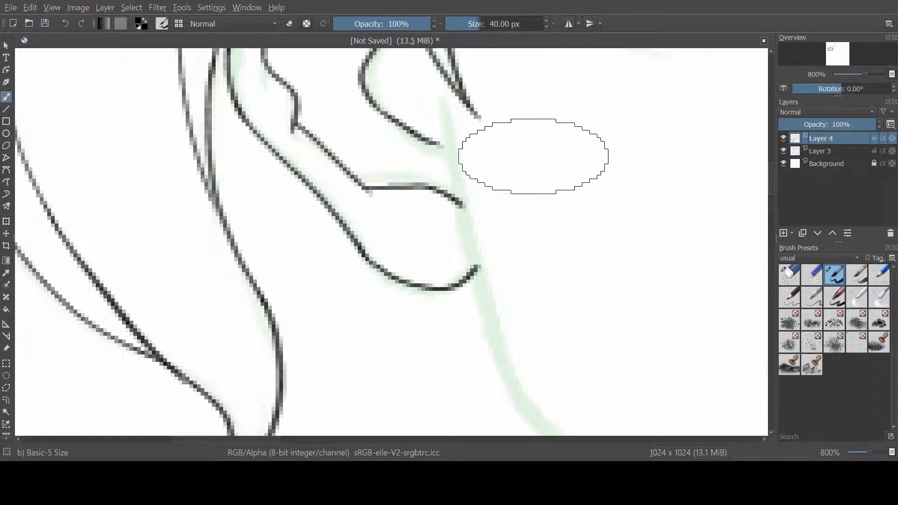
pyautogui.moveTo(21, 99)
pyautogui.mouseDown()
pyautogui.moveTo(489, 335)
pyautogui.moveTo(321, 293)
pyautogui.moveTo(536, 165)
pyautogui.mouseUp()
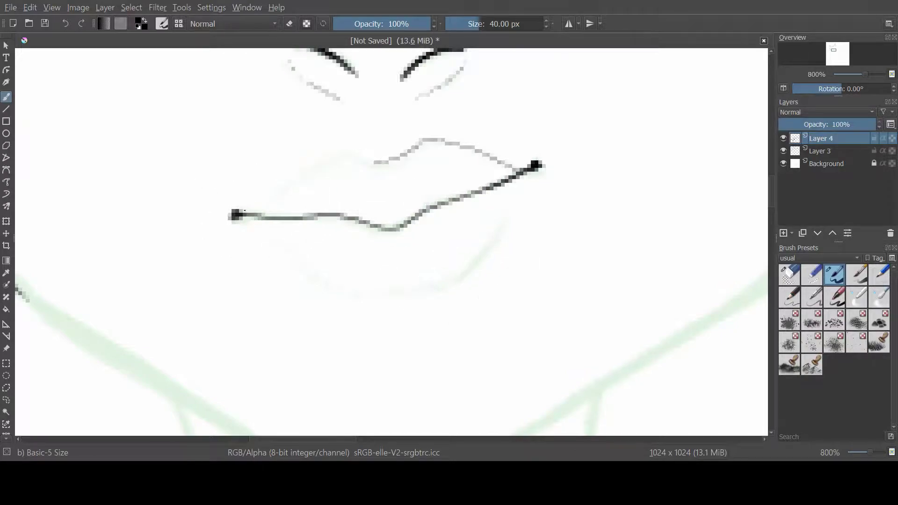
# Step: Ink the lower lip line and a short hair line, undoing a stray eye stroke
pyautogui.moveTo(372, 160)
pyautogui.mouseDown()
pyautogui.moveTo(237, 215)
pyautogui.moveTo(459, 399)
pyautogui.moveTo(321, 111)
pyautogui.moveTo(461, 341)
pyautogui.moveTo(439, 374)
pyautogui.moveTo(550, 255)
pyautogui.mouseUp()
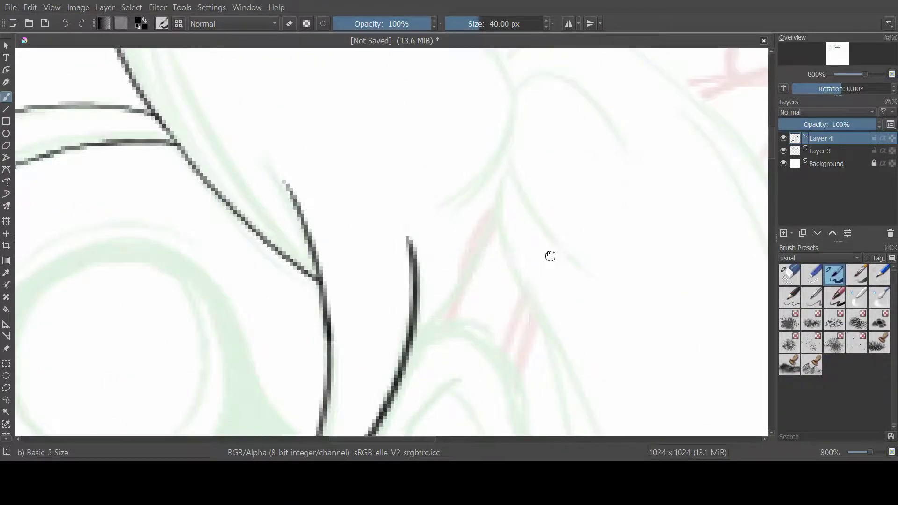
pyautogui.moveTo(395, 325)
pyautogui.mouseDown()
pyautogui.moveTo(462, 231)
pyautogui.moveTo(548, 140)
pyautogui.moveTo(390, 190)
pyautogui.moveTo(401, 321)
pyautogui.moveTo(535, 208)
pyautogui.moveTo(341, 290)
pyautogui.moveTo(552, 175)
pyautogui.moveTo(552, 190)
pyautogui.moveTo(328, 139)
pyautogui.moveTo(468, 305)
pyautogui.moveTo(437, 370)
pyautogui.moveTo(541, 100)
pyautogui.moveTo(528, 184)
pyautogui.moveTo(622, 290)
pyautogui.moveTo(474, 174)
pyautogui.moveTo(396, 99)
pyautogui.moveTo(319, 136)
pyautogui.moveTo(234, 272)
pyautogui.moveTo(396, 96)
pyautogui.mouseUp()
pyautogui.hotkey('ctrl', 'z')
# Step: Redraw the girl's thick black eye outline, extending its tail and lower curve
pyautogui.moveTo(311, 141); pyautogui.dragTo(302, 241)
pyautogui.moveTo(375, 92)
pyautogui.mouseDown()
pyautogui.moveTo(299, 220)
pyautogui.moveTo(284, 225)
pyautogui.mouseUp()
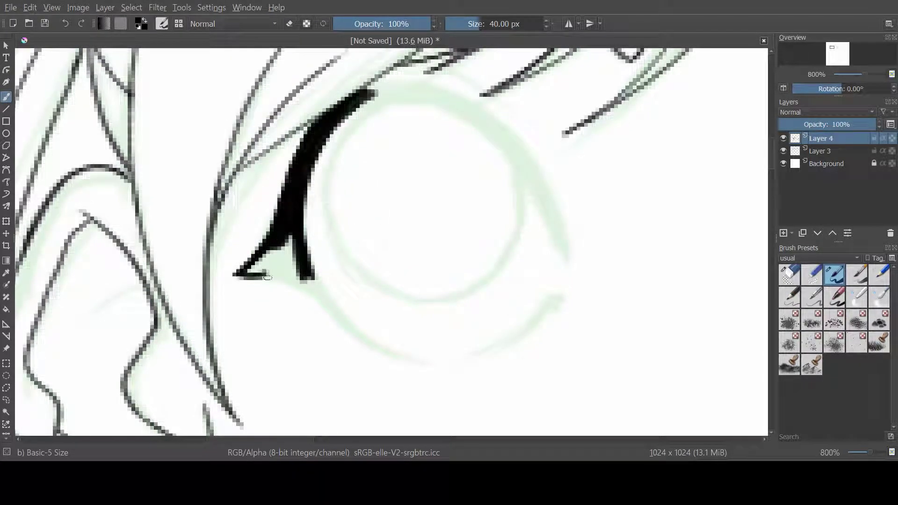
pyautogui.moveTo(294, 270)
pyautogui.mouseDown()
pyautogui.moveTo(120, 204)
pyautogui.moveTo(405, 245)
pyautogui.moveTo(414, 190)
pyautogui.mouseUp()
pyautogui.moveTo(487, 235); pyautogui.dragTo(528, 238)
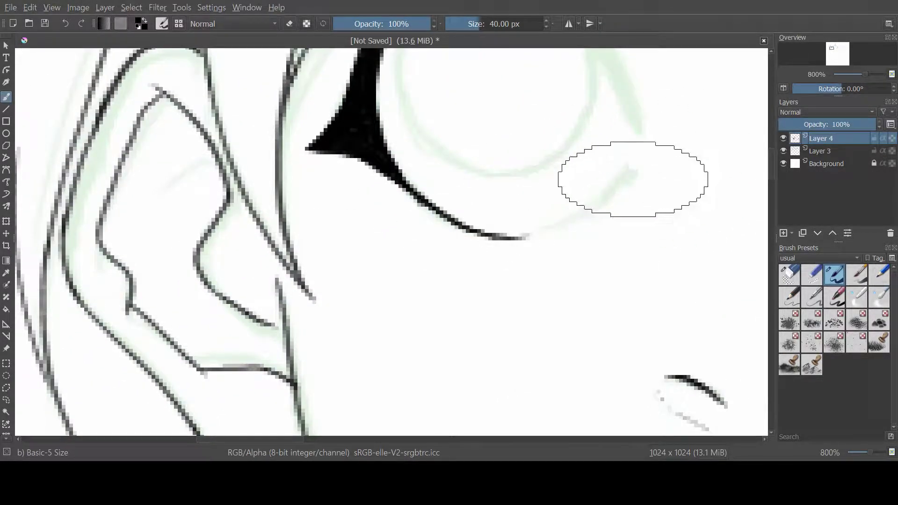
pyautogui.moveTo(581, 217)
pyautogui.mouseDown()
pyautogui.moveTo(586, 181)
pyautogui.moveTo(415, 231)
pyautogui.moveTo(313, 338)
pyautogui.mouseUp()
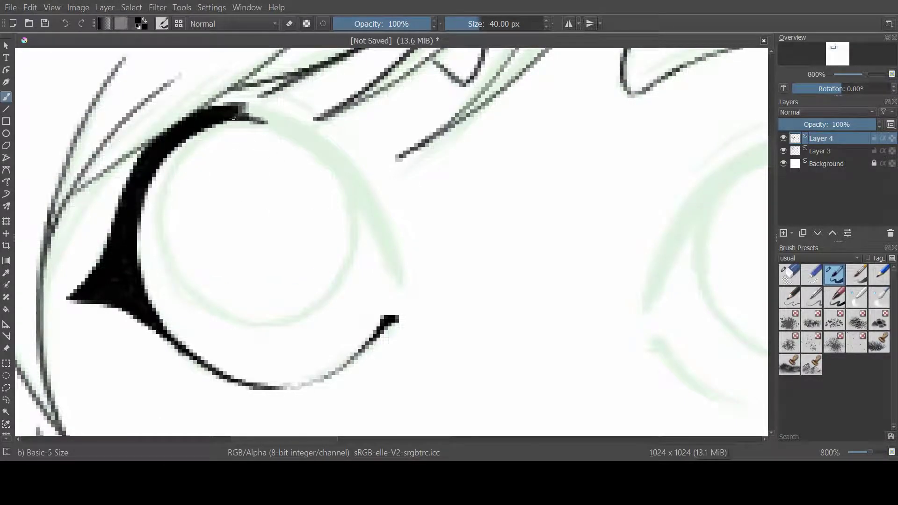
pyautogui.moveTo(367, 205); pyautogui.dragTo(398, 290)
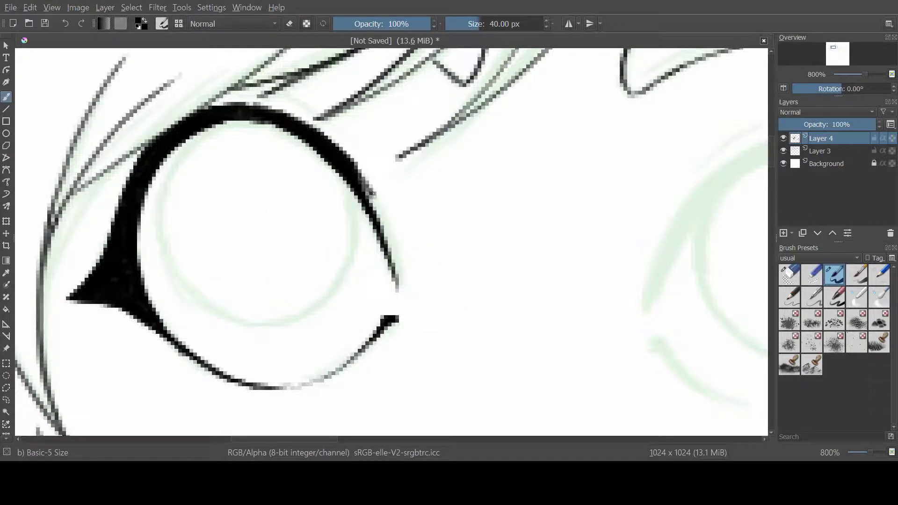
pyautogui.moveTo(155, 384)
pyautogui.mouseDown()
pyautogui.moveTo(424, 143)
pyautogui.moveTo(504, 180)
pyautogui.moveTo(622, 108)
pyautogui.moveTo(331, 151)
pyautogui.moveTo(262, 173)
pyautogui.mouseUp()
pyautogui.moveTo(329, 252)
pyautogui.mouseDown()
pyautogui.moveTo(271, 136)
pyautogui.moveTo(397, 140)
pyautogui.mouseUp()
# Step: Return to the inking brush and zoom in on the shadow double's face
pyautogui.press('e')
pyautogui.press('e')
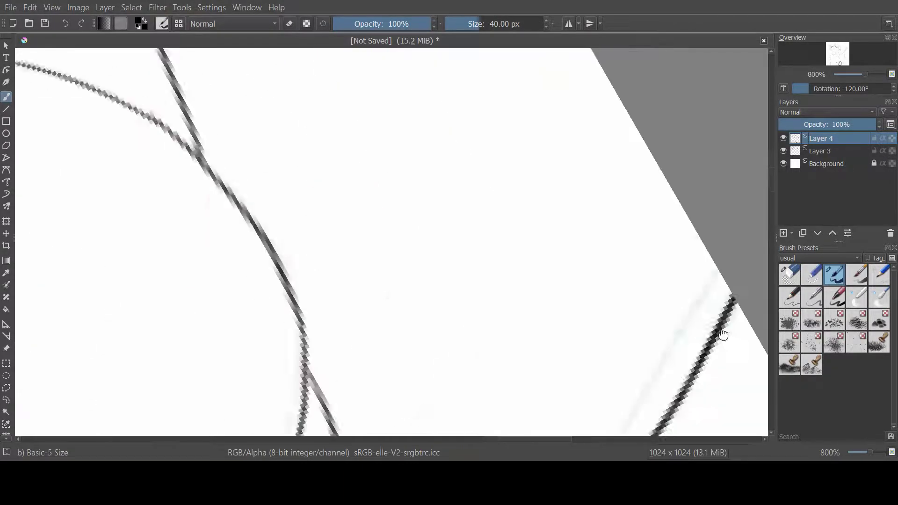
pyautogui.press('5')
pyautogui.press('2')
pyautogui.moveTo(351, 286); pyautogui.dragTo(407, 319)
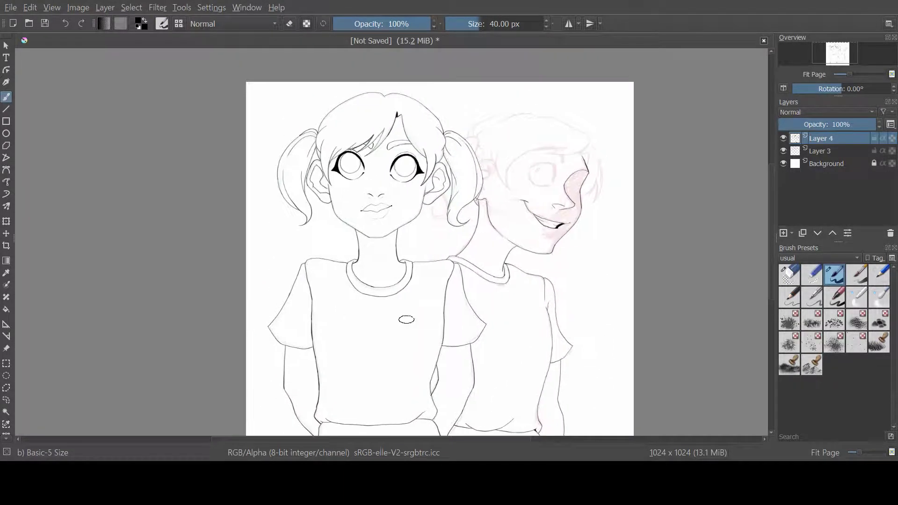
pyautogui.scroll(5, 559, 220)
pyautogui.scroll(2, 362, 311)
pyautogui.scroll(2, 472, 351)
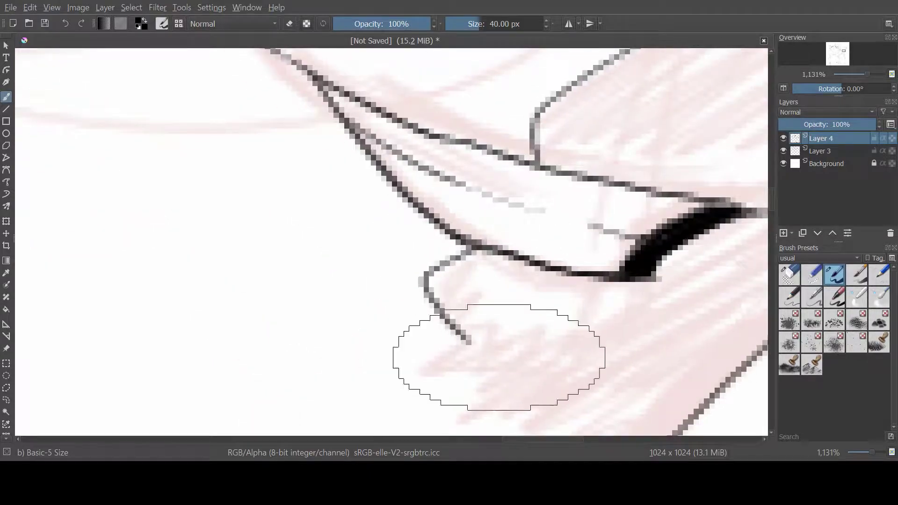
pyautogui.scroll(2, 400, 400)
pyautogui.scroll(-3, 461, 250)
pyautogui.scroll(3, 461, 250)
# Step: Paint a thick black eyelid on the double's eye
pyautogui.moveTo(234, 252); pyautogui.dragTo(627, 184)
pyautogui.moveTo(544, 143); pyautogui.dragTo(474, 35)
pyautogui.moveTo(543, 70)
pyautogui.mouseDown()
pyautogui.moveTo(491, 311)
pyautogui.moveTo(512, 345)
pyautogui.mouseUp()
pyautogui.moveTo(539, 52)
pyautogui.mouseDown()
pyautogui.moveTo(515, 322)
pyautogui.moveTo(523, 255)
pyautogui.mouseUp()
pyautogui.moveTo(538, 78); pyautogui.dragTo(515, 328)
pyautogui.moveTo(548, 112); pyautogui.dragTo(543, 229)
pyautogui.moveTo(444, 377); pyautogui.dragTo(485, 353)
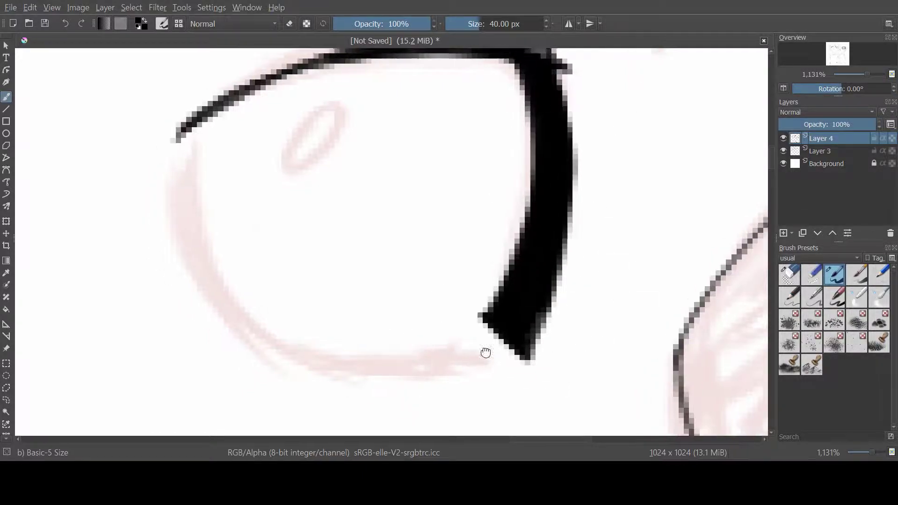
pyautogui.press('e')
pyautogui.click(835, 275)
# Step: Ink the double's eye highlight ellipse, the lower eye curve and a V-shaped nose stroke
pyautogui.moveTo(370, 85); pyautogui.dragTo(327, 96)
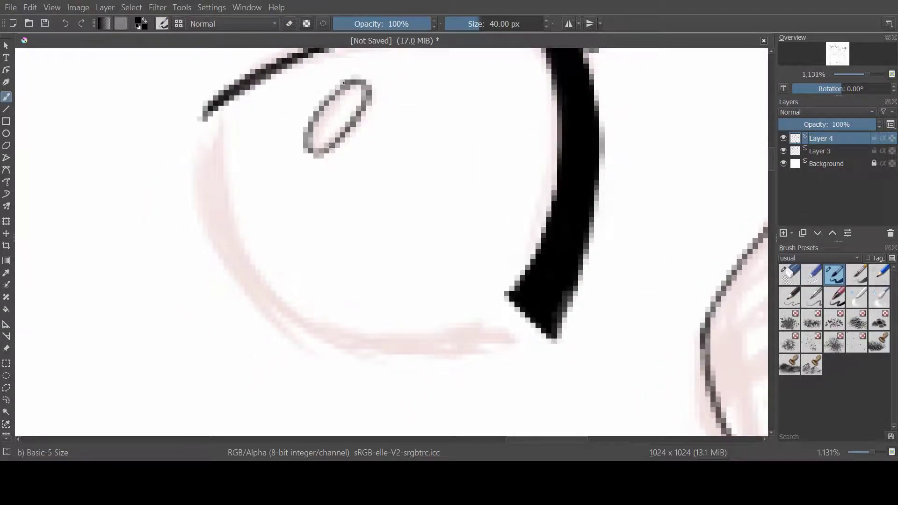
pyautogui.moveTo(206, 119); pyautogui.dragTo(245, 239)
pyautogui.moveTo(217, 178)
pyautogui.mouseDown()
pyautogui.moveTo(402, 349)
pyautogui.moveTo(533, 346)
pyautogui.mouseUp()
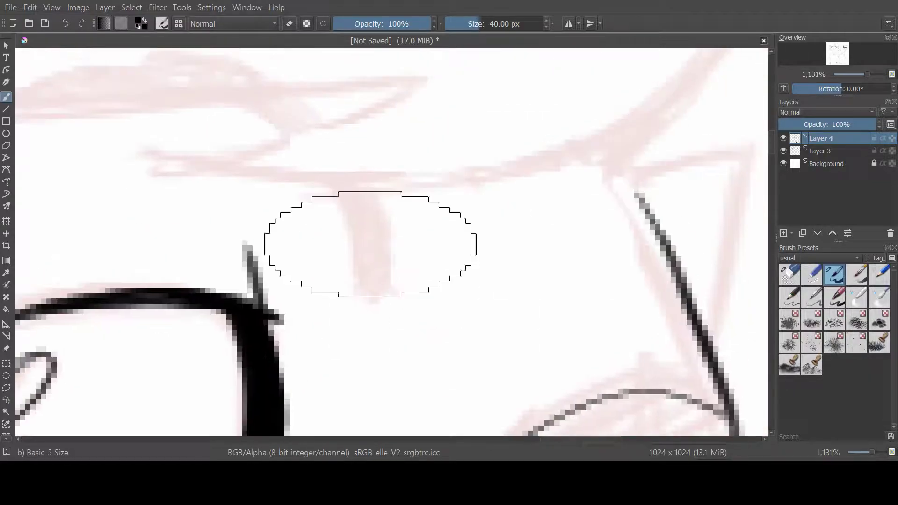
pyautogui.moveTo(329, 179); pyautogui.dragTo(358, 330)
pyautogui.moveTo(375, 180); pyautogui.dragTo(404, 230)
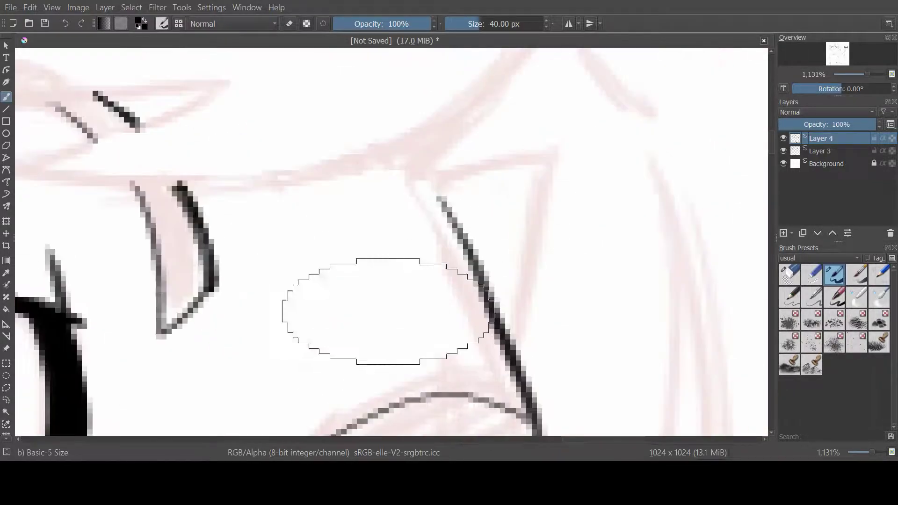
# Step: Ink the double's brow and nose lines and thicken a dark vertical line
pyautogui.moveTo(351, 280)
pyautogui.mouseDown()
pyautogui.moveTo(431, 181)
pyautogui.moveTo(461, 121)
pyautogui.mouseUp()
pyautogui.moveTo(304, 271); pyautogui.dragTo(470, 257)
pyautogui.moveTo(483, 306); pyautogui.dragTo(267, 190)
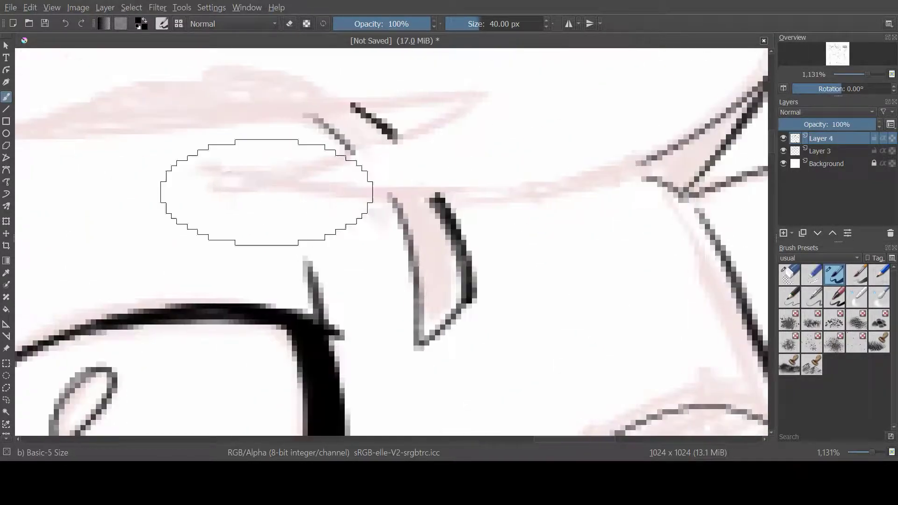
pyautogui.moveTo(502, 275); pyautogui.dragTo(503, 208)
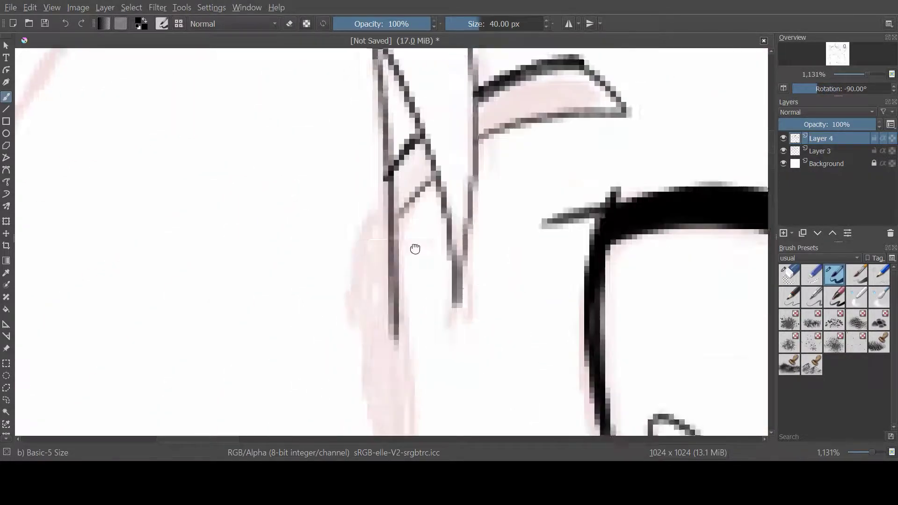
pyautogui.moveTo(344, 308); pyautogui.dragTo(369, 284)
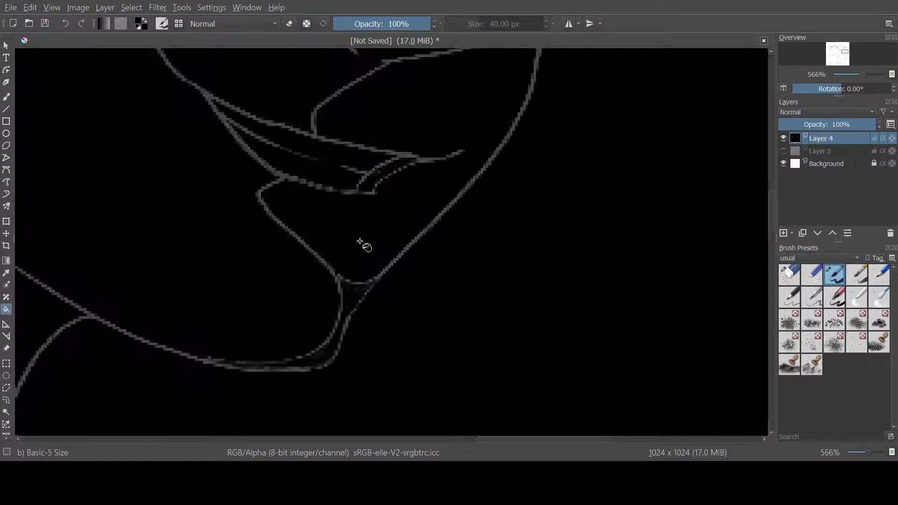
# Step: Fill the double's cheek shadow solid black, covering white gaps and the chin outline
pyautogui.moveTo(375, 238); pyautogui.dragTo(388, 213)
pyautogui.moveTo(365, 276); pyautogui.dragTo(449, 178)
pyautogui.moveTo(383, 253); pyautogui.dragTo(487, 140)
pyautogui.moveTo(468, 155)
pyautogui.mouseDown()
pyautogui.moveTo(354, 199)
pyautogui.moveTo(337, 271)
pyautogui.moveTo(279, 184)
pyautogui.moveTo(292, 199)
pyautogui.mouseUp()
pyautogui.moveTo(437, 148)
pyautogui.mouseDown()
pyautogui.moveTo(374, 253)
pyautogui.moveTo(411, 262)
pyautogui.moveTo(427, 201)
pyautogui.moveTo(457, 195)
pyautogui.moveTo(435, 160)
pyautogui.moveTo(301, 192)
pyautogui.moveTo(291, 220)
pyautogui.moveTo(366, 173)
pyautogui.mouseUp()
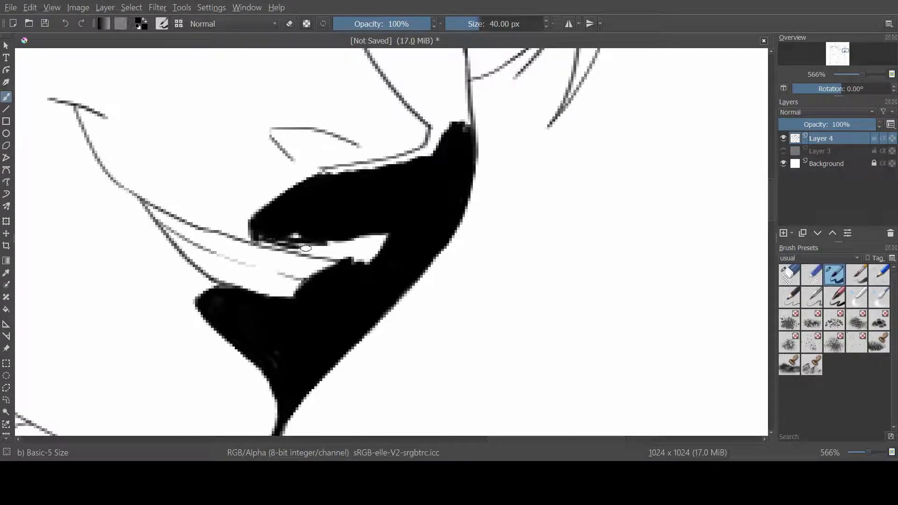
pyautogui.moveTo(305, 249); pyautogui.dragTo(286, 211)
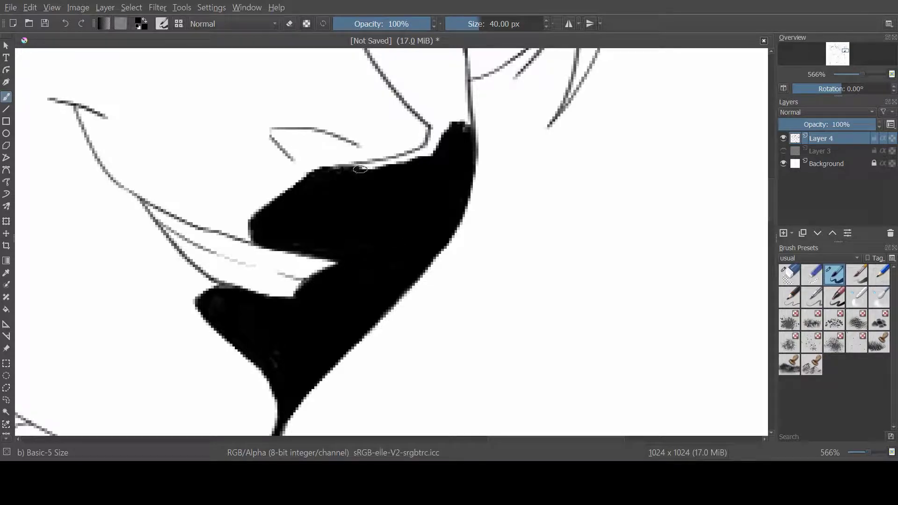
pyautogui.moveTo(346, 281)
pyautogui.mouseDown()
pyautogui.moveTo(375, 135)
pyautogui.moveTo(319, 108)
pyautogui.moveTo(284, 203)
pyautogui.moveTo(411, 75)
pyautogui.moveTo(358, 75)
pyautogui.mouseUp()
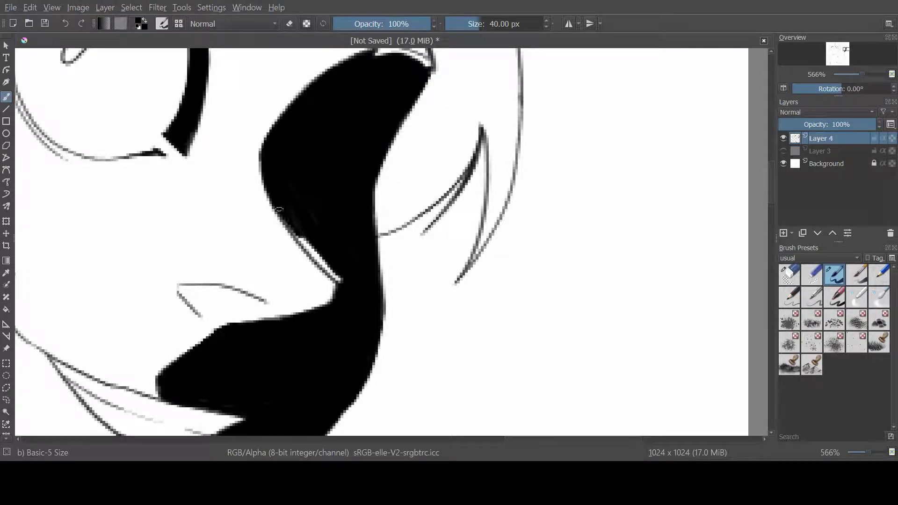
# Step: Bring the double's eye and hair into view and switch to the small eraser
pyautogui.moveTo(375, 55); pyautogui.dragTo(336, 96)
pyautogui.moveTo(388, 107); pyautogui.dragTo(327, 158)
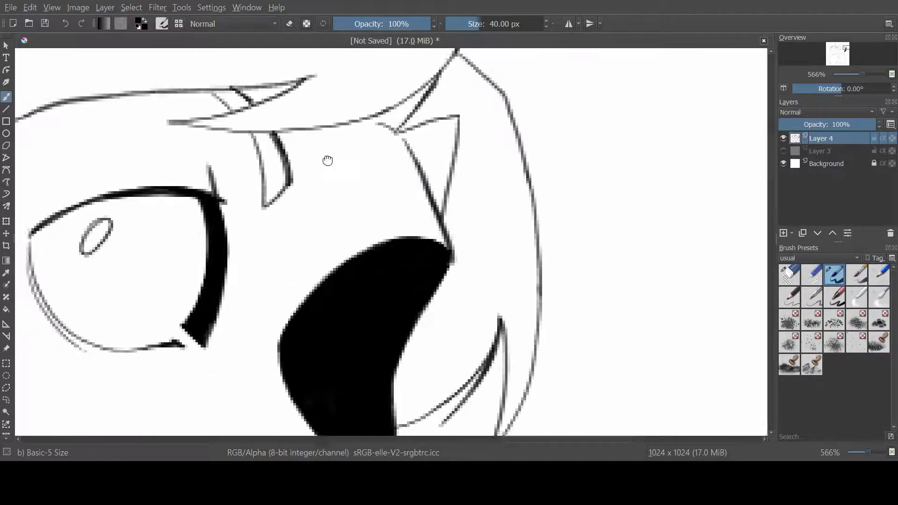
pyautogui.press('/')
pyautogui.press('/')
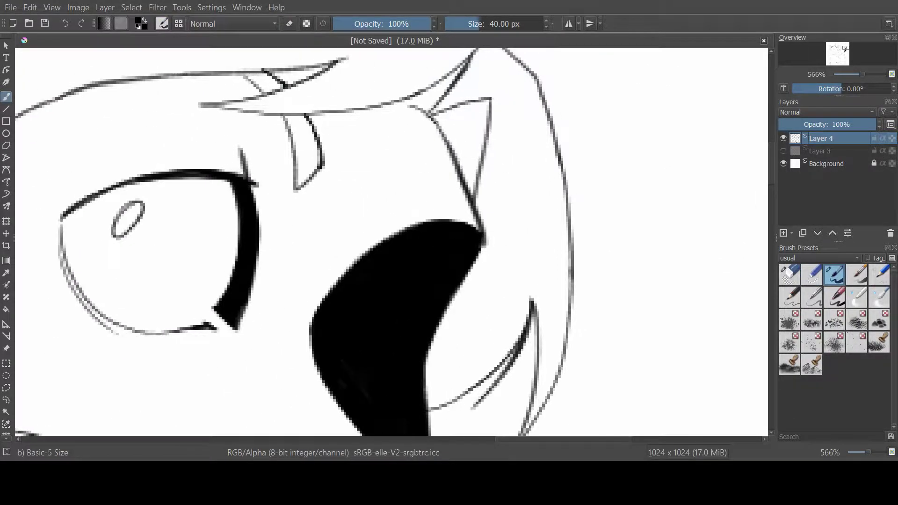
pyautogui.moveTo(49, 226); pyautogui.dragTo(290, 123)
pyautogui.scroll(-2, 652, 290)
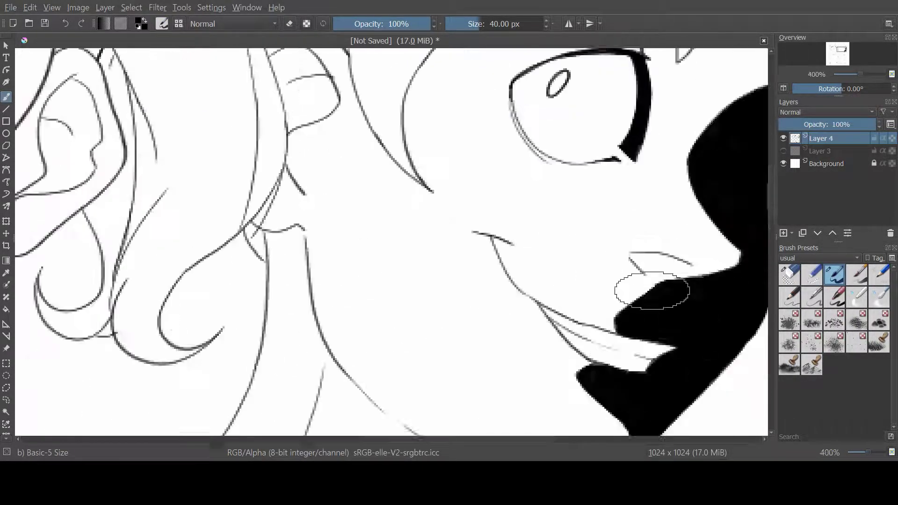
pyautogui.scroll(-3, 652, 291)
pyautogui.scroll(4, 702, 280)
pyautogui.press('/')
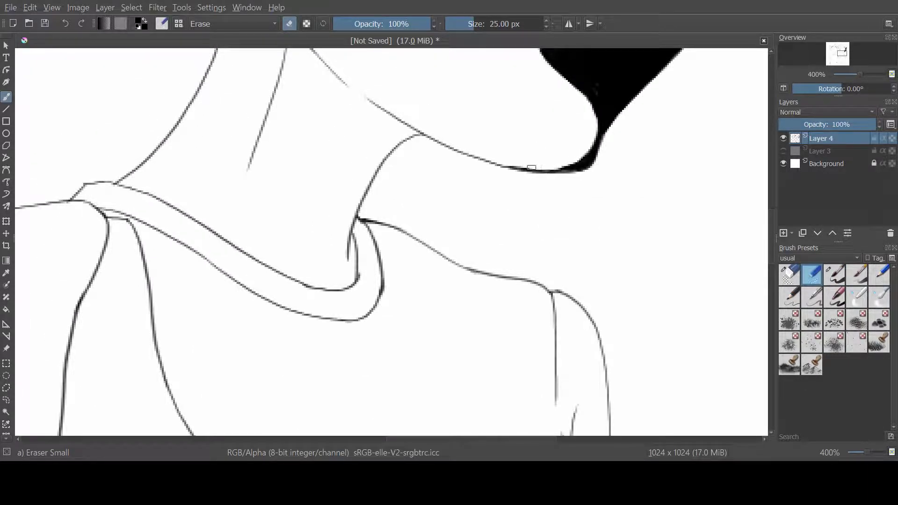
pyautogui.press('/')
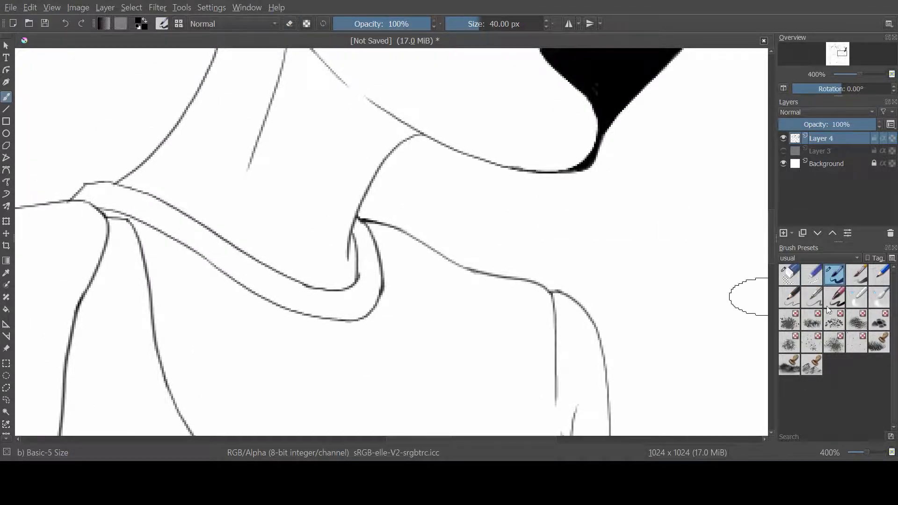
pyautogui.press('/')
pyautogui.moveTo(564, 164); pyautogui.dragTo(437, 279)
# Step: Paint skin tone across the girl's face, cheek, mouth and left ear area
pyautogui.scroll(-2, 546, 295)
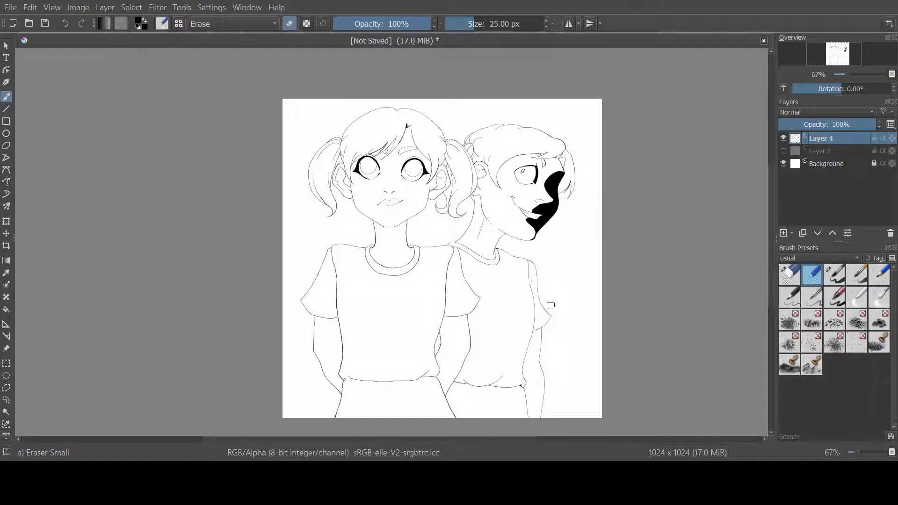
pyautogui.scroll(4, 449, 255)
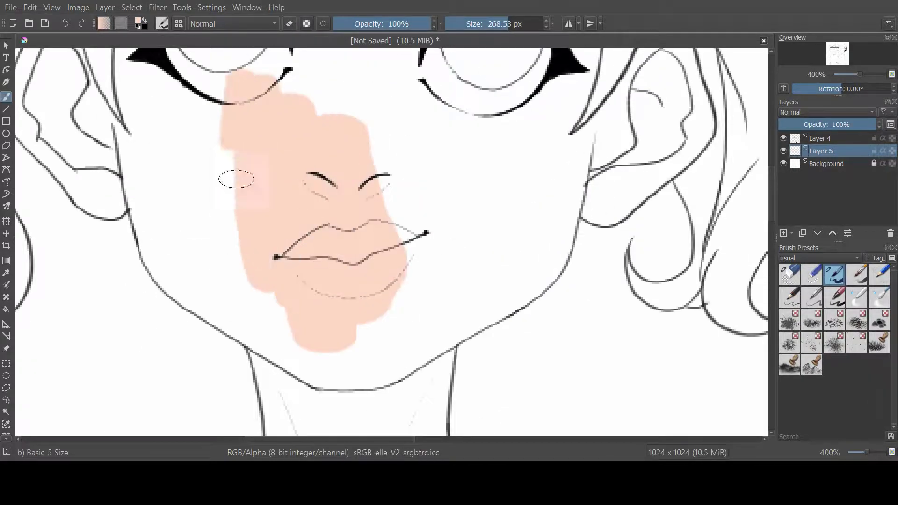
pyautogui.moveTo(236, 179); pyautogui.dragTo(135, 155)
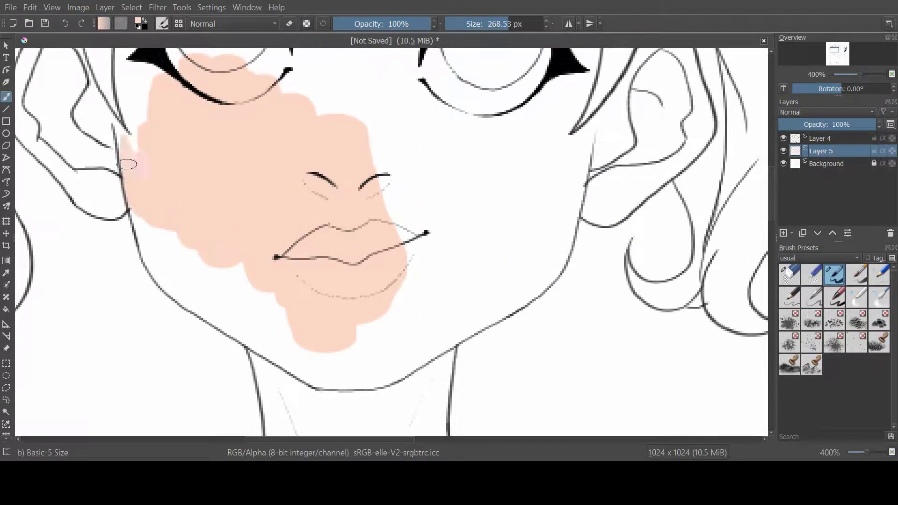
pyautogui.moveTo(140, 210); pyautogui.dragTo(251, 297)
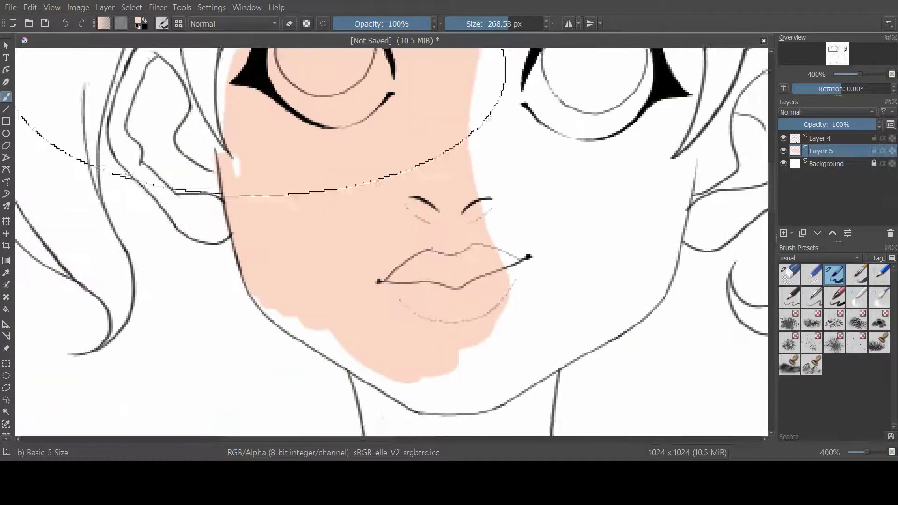
pyautogui.scroll(3, 259, 67)
pyautogui.moveTo(201, 243); pyautogui.dragTo(164, 139)
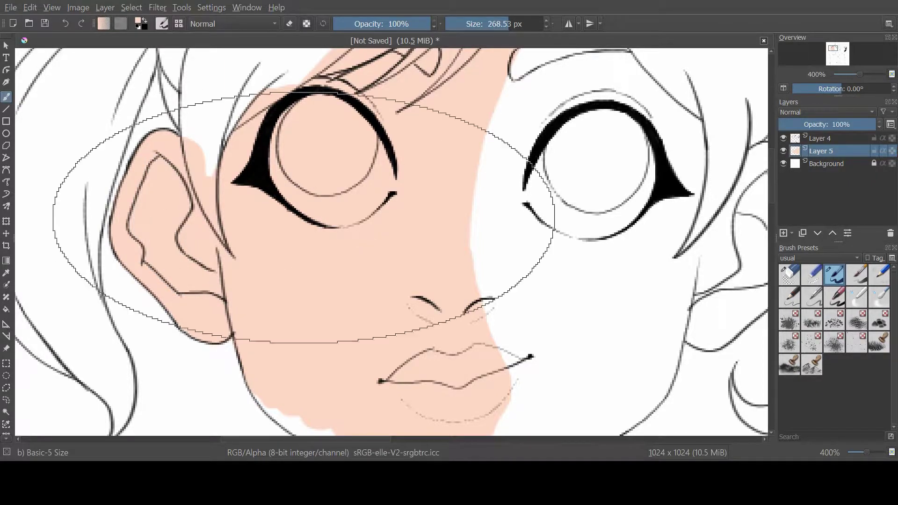
# Step: Fill skin tone around the right eye, over the forehead and down the neck
pyautogui.moveTo(442, 261); pyautogui.dragTo(249, 420)
pyautogui.moveTo(468, 211); pyautogui.dragTo(396, 294)
pyautogui.scroll(-5, 395, 295)
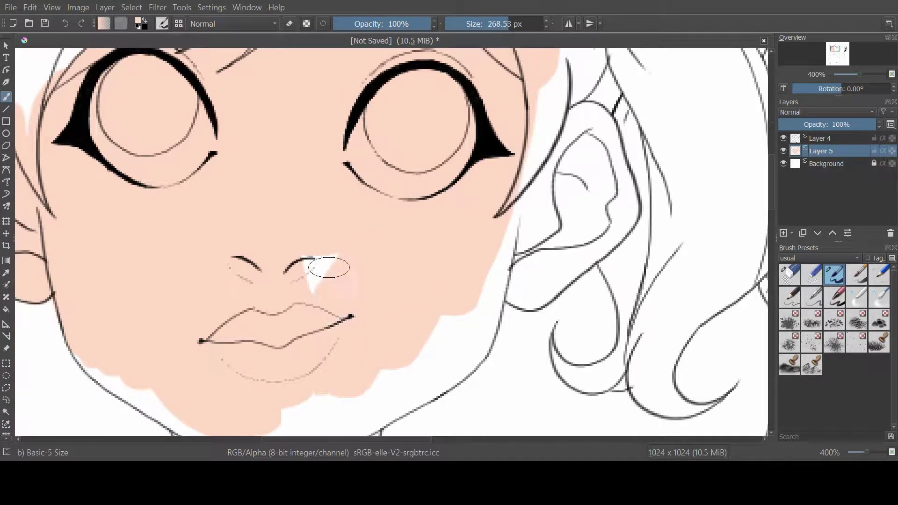
pyautogui.scroll(-5, 327, 265)
pyautogui.moveTo(323, 224); pyautogui.dragTo(273, 330)
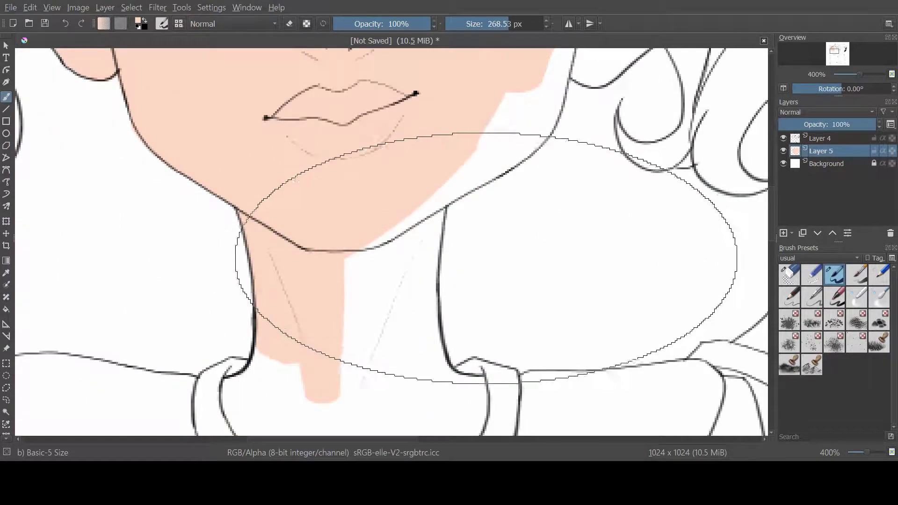
# Step: Paint skin tone along the jaw, over the ear and down the right side of the neck
pyautogui.moveTo(474, 129); pyautogui.dragTo(277, 159)
pyautogui.moveTo(298, 201); pyautogui.dragTo(360, 57)
pyautogui.scroll(5, 327, 187)
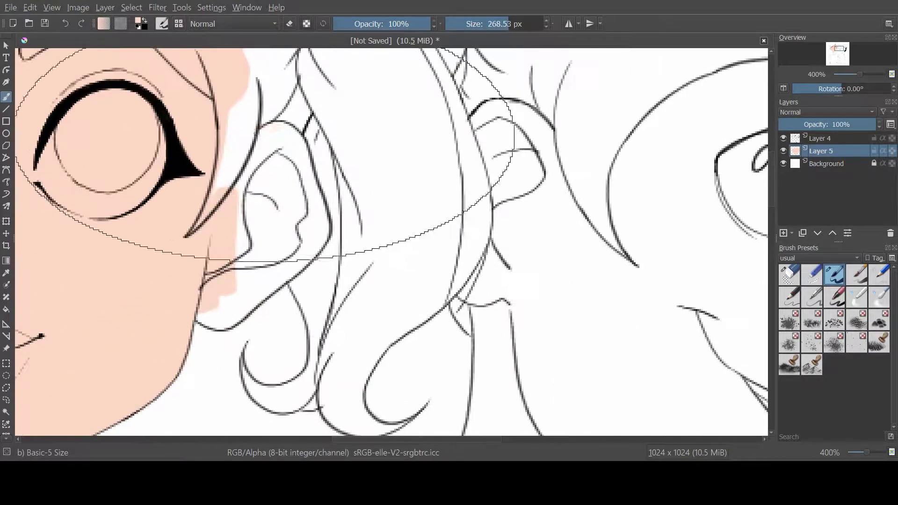
pyautogui.moveTo(225, 127); pyautogui.dragTo(281, 233)
pyautogui.moveTo(300, 141); pyautogui.dragTo(252, 291)
pyautogui.scroll(-3, 251, 291)
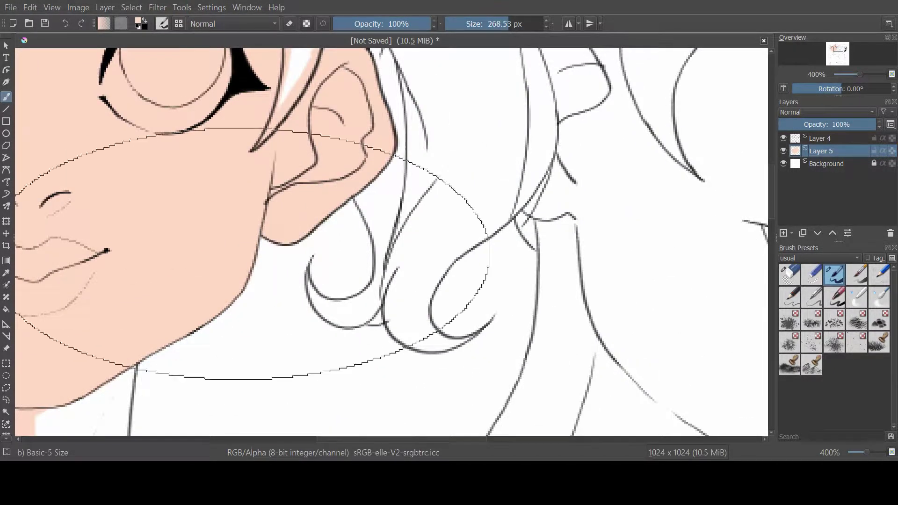
pyautogui.scroll(-5, 328, 211)
pyautogui.moveTo(397, 319); pyautogui.dragTo(403, 197)
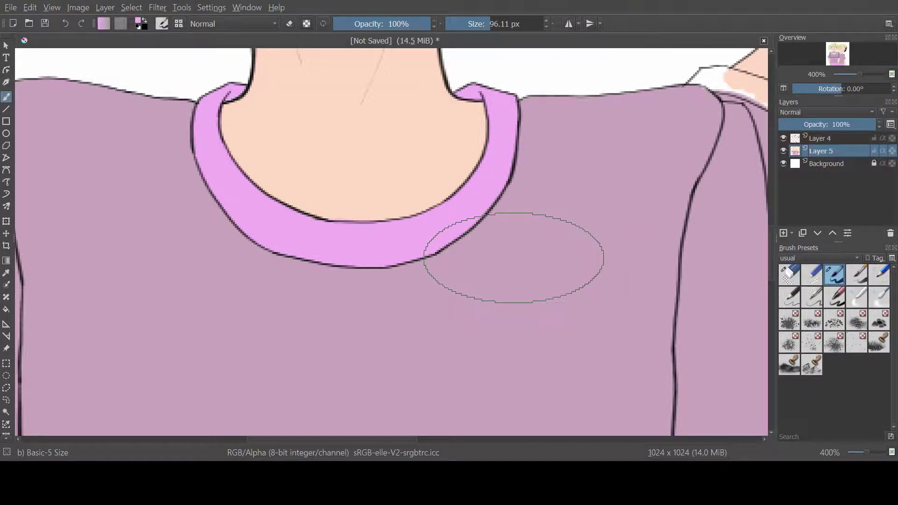
# Step: Paint solid pink over the light streak on the back girl's collar
pyautogui.moveTo(513, 258)
pyautogui.mouseDown()
pyautogui.moveTo(414, 226)
pyautogui.moveTo(376, 198)
pyautogui.moveTo(327, 256)
pyautogui.moveTo(350, 128)
pyautogui.mouseUp()
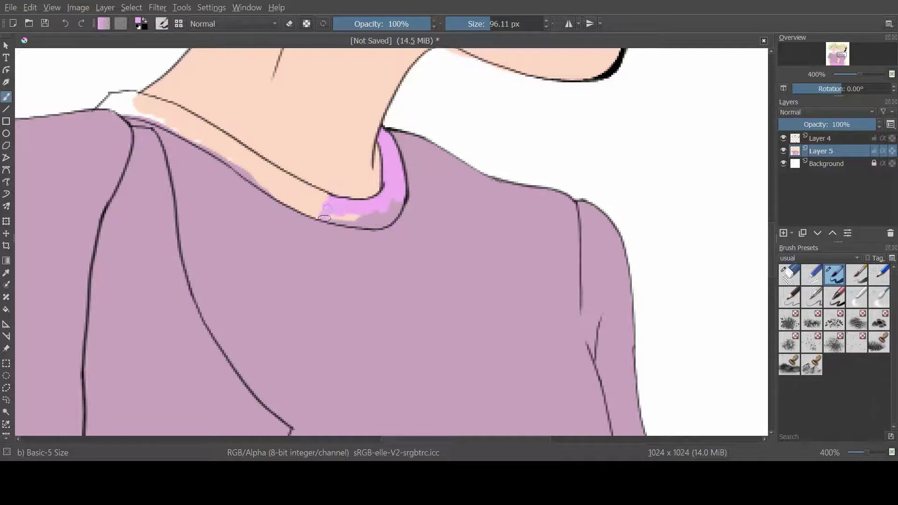
pyautogui.moveTo(278, 202); pyautogui.dragTo(447, 220)
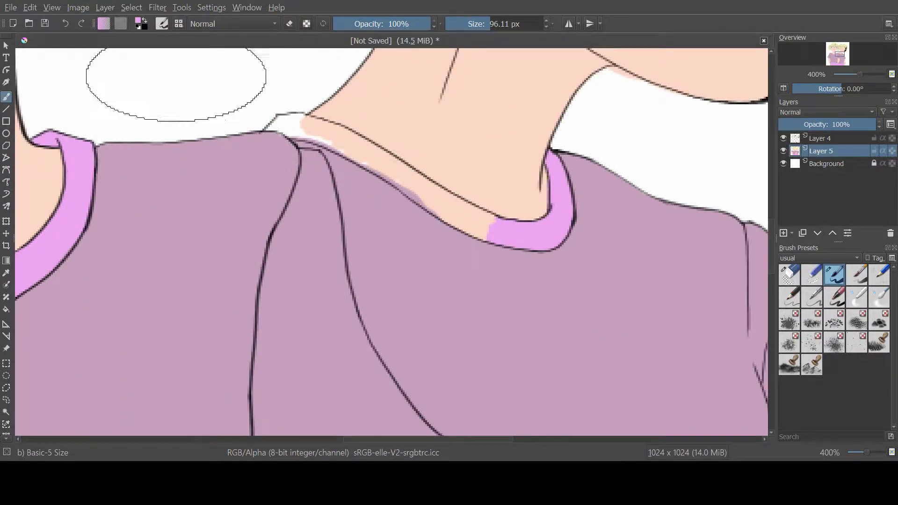
pyautogui.rightClick(180, 151)
pyautogui.moveTo(266, 137); pyautogui.dragTo(257, 160)
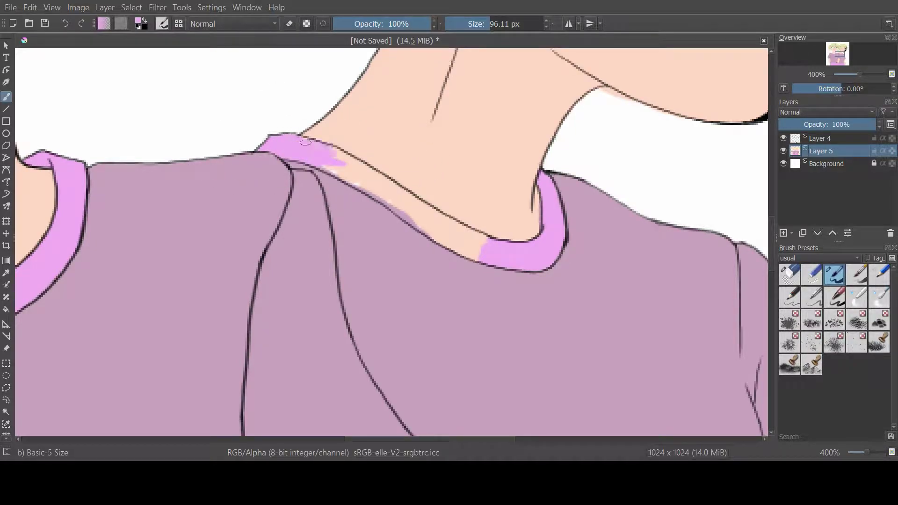
pyautogui.moveTo(446, 227); pyautogui.dragTo(392, 168)
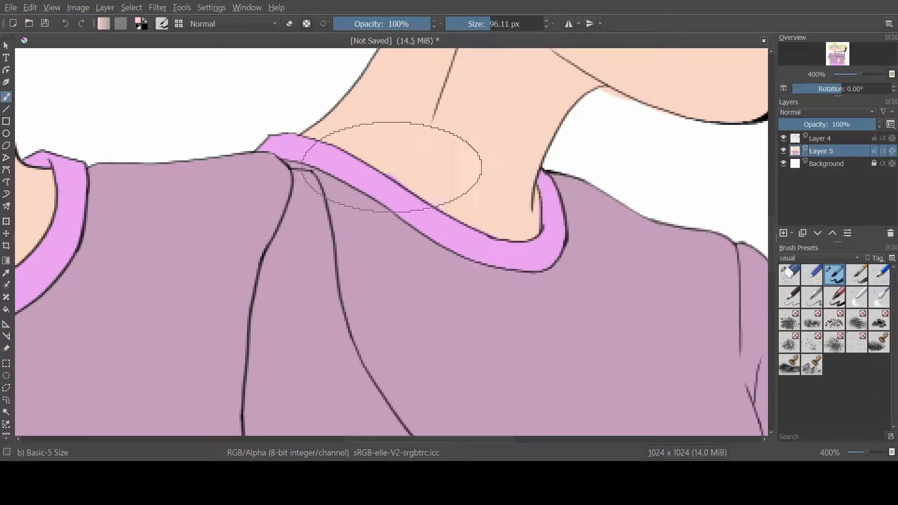
# Step: Zoom out and add Layer 6 below the figures, readying a very large brush
pyautogui.scroll(-6, 458, 316)
pyautogui.press('Insert')
pyautogui.rightClick(541, 291)
# Step: Paint the whole background black on Layer 6 with an enlarged brush
pyautogui.moveTo(673, 230); pyautogui.dragTo(729, 231)
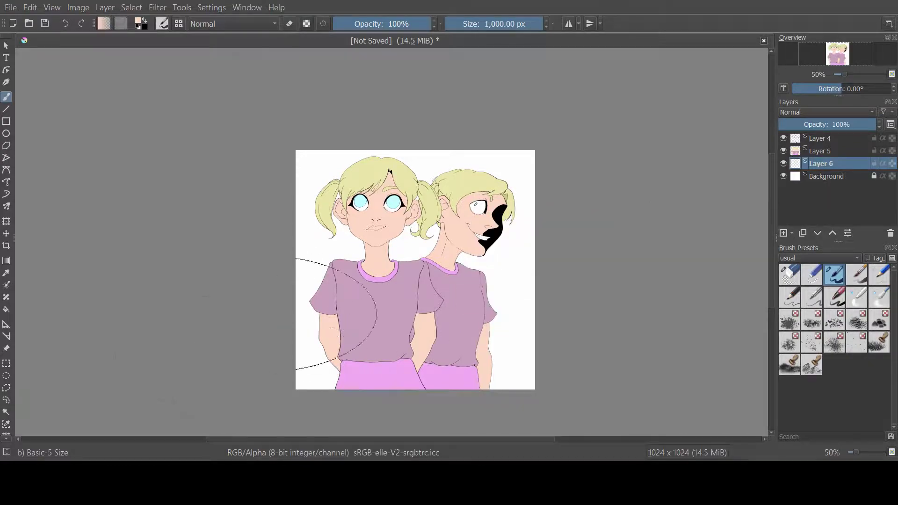
pyautogui.press('d')
pyautogui.moveTo(355, 272); pyautogui.dragTo(620, 239)
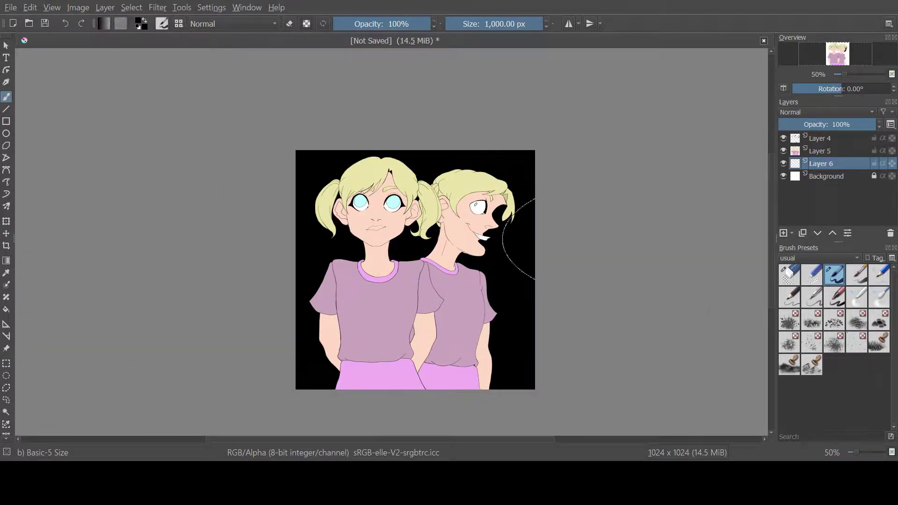
# Step: Erase the stray edges around the figures on Layer 5, down to the ear and hand
pyautogui.press('pageup')
pyautogui.press('e')
pyautogui.scroll(5, 531, 277)
pyautogui.scroll(3, 512, 270)
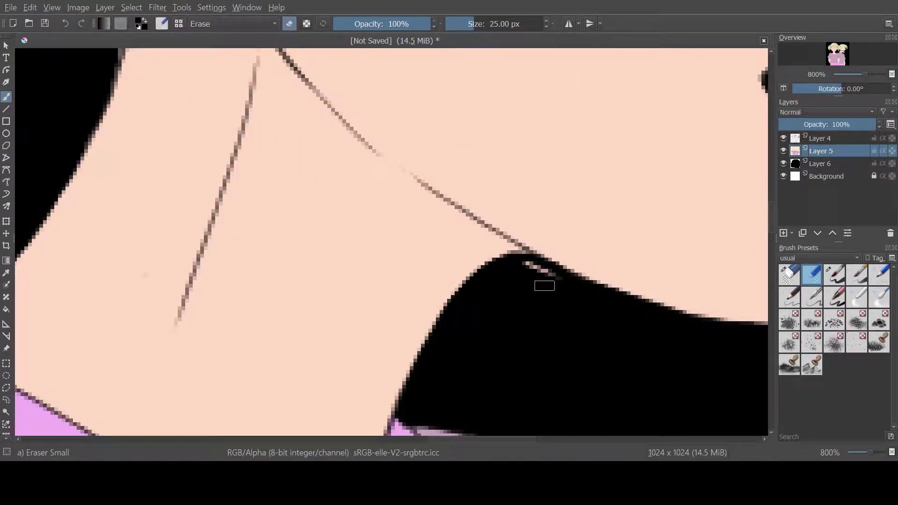
pyautogui.moveTo(544, 285)
pyautogui.mouseDown()
pyautogui.moveTo(325, 227)
pyautogui.moveTo(397, 160)
pyautogui.moveTo(457, 328)
pyautogui.moveTo(495, 339)
pyautogui.moveTo(411, 93)
pyautogui.moveTo(303, 92)
pyautogui.moveTo(309, 209)
pyautogui.moveTo(190, 272)
pyautogui.moveTo(257, 146)
pyautogui.moveTo(510, 275)
pyautogui.moveTo(285, 273)
pyautogui.moveTo(307, 88)
pyautogui.moveTo(156, 188)
pyautogui.moveTo(285, 172)
pyautogui.moveTo(336, 296)
pyautogui.moveTo(262, 280)
pyautogui.moveTo(334, 150)
pyautogui.moveTo(234, 262)
pyautogui.moveTo(209, 173)
pyautogui.moveTo(366, 177)
pyautogui.moveTo(373, 125)
pyautogui.moveTo(238, 85)
pyautogui.mouseUp()
pyautogui.moveTo(576, 296)
pyautogui.mouseDown()
pyautogui.moveTo(627, 234)
pyautogui.moveTo(421, 141)
pyautogui.moveTo(281, 94)
pyautogui.mouseUp()
pyautogui.moveTo(281, 281); pyautogui.dragTo(171, 444)
pyautogui.scroll(-8, 393, 244)
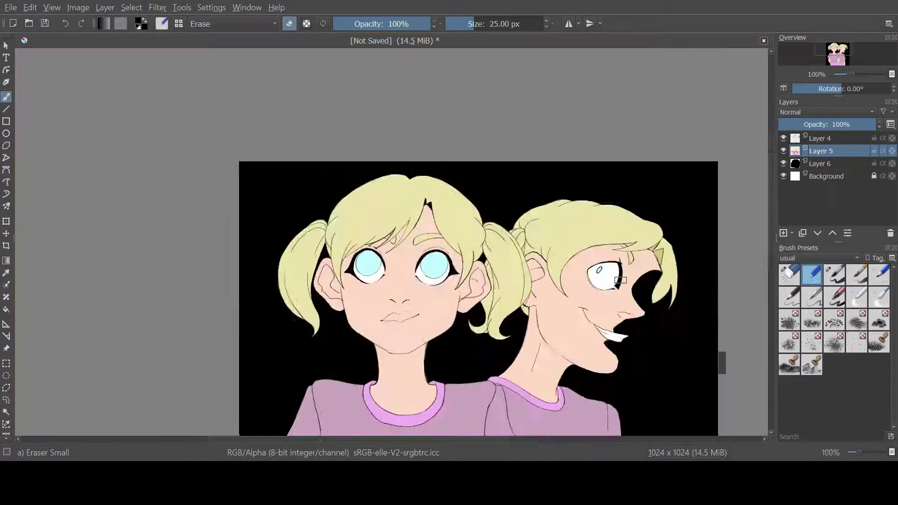
# Step: Add Layer 7 filled with black on the right side, trimming its edge
pyautogui.press('Tab')
pyautogui.click(825, 147)
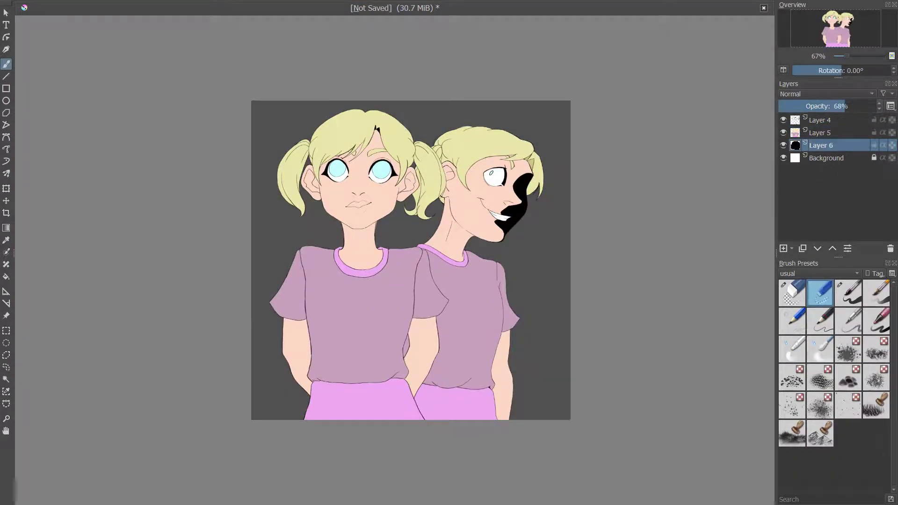
pyautogui.hotkey('ctrl', 'j')
pyautogui.moveTo(395, 108); pyautogui.dragTo(396, 207)
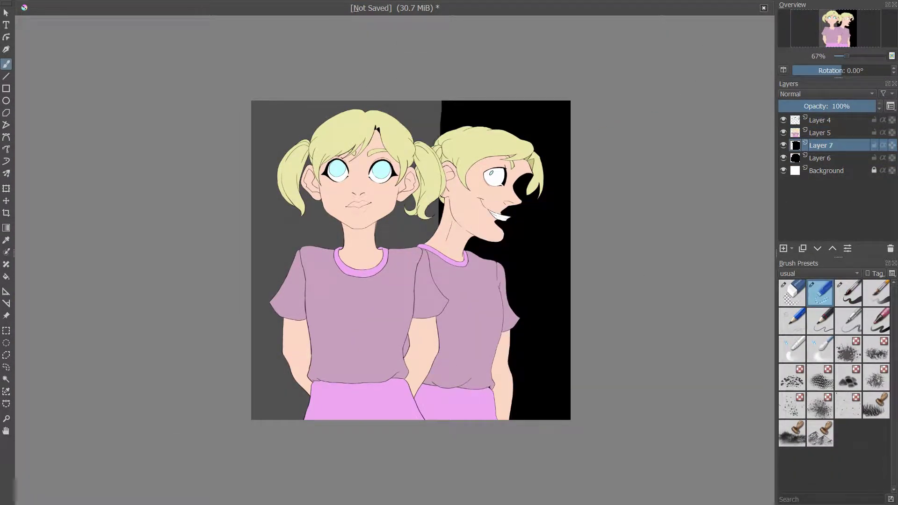
# Step: Soften the black area's edge into a gradient with a soft brush
pyautogui.rightClick(547, 290)
pyautogui.click(519, 262)
pyautogui.moveTo(450, 107); pyautogui.dragTo(445, 234)
pyautogui.moveTo(598, 313); pyautogui.dragTo(557, 307)
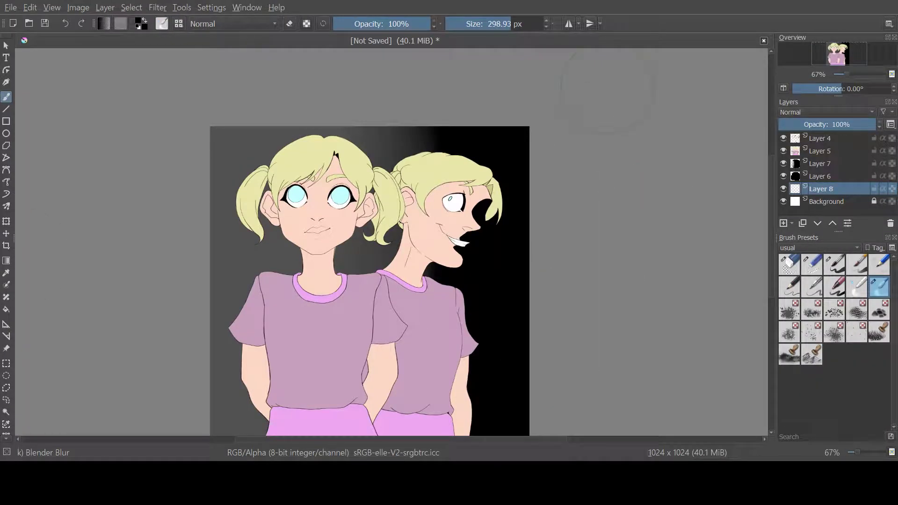
# Step: Transform the pasted dollhouse photo into position behind the girls and apply it
pyautogui.hotkey('ctrl', 't')
pyautogui.scroll(-3, 492, 195)
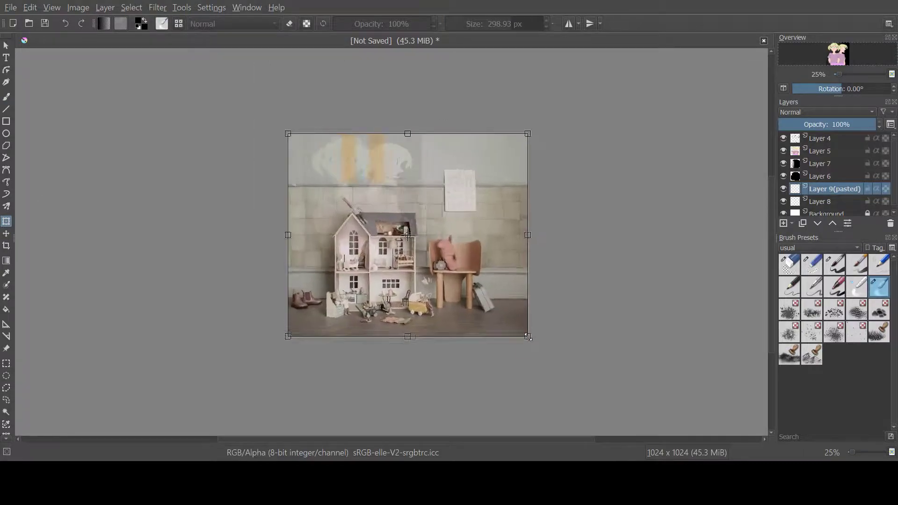
pyautogui.moveTo(449, 243); pyautogui.dragTo(446, 240)
pyautogui.click(6, 368)
pyautogui.scroll(3, 524, 327)
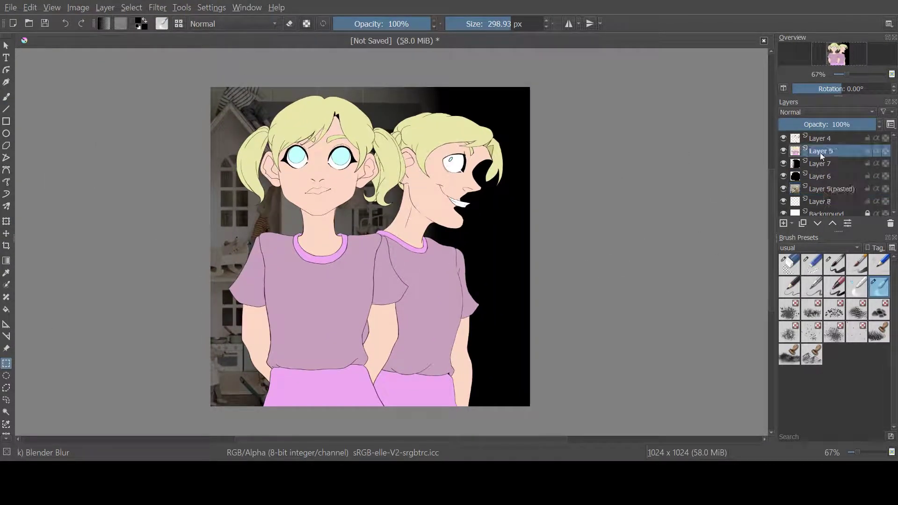
pyautogui.scroll(5, 317, 266)
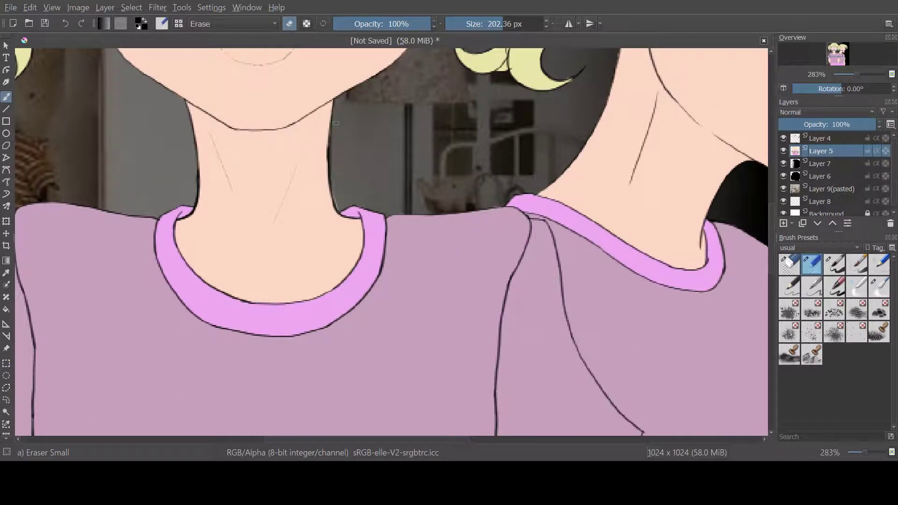
# Step: Add Layer 10 above the colours, with colour and photo layers hidden to show line art
pyautogui.scroll(-5, 336, 123)
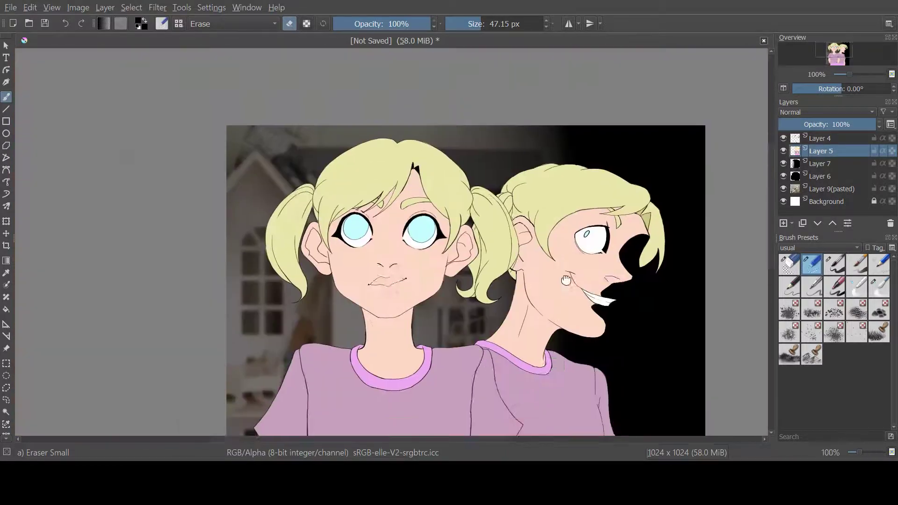
pyautogui.press('Insert')
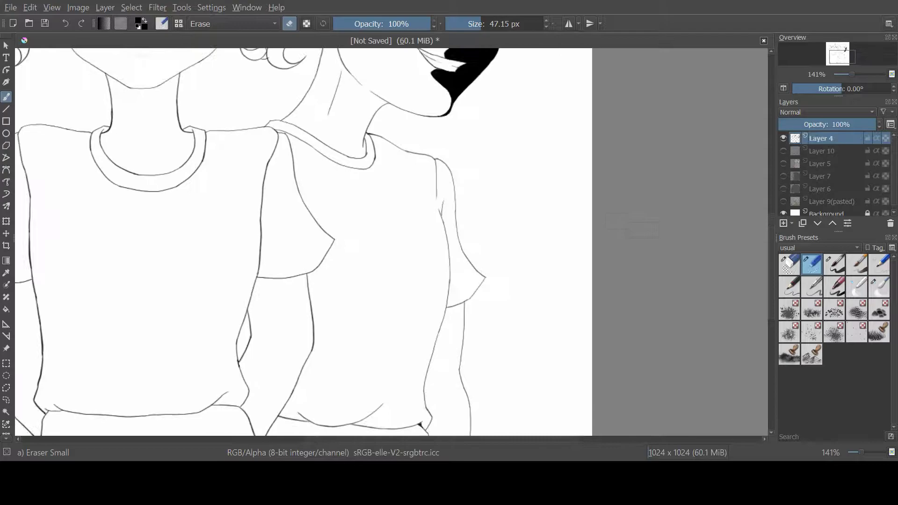
# Step: Start the selection around the figures and inspect both girls' heads and faces up close
pyautogui.click(7, 412)
pyautogui.click(485, 247)
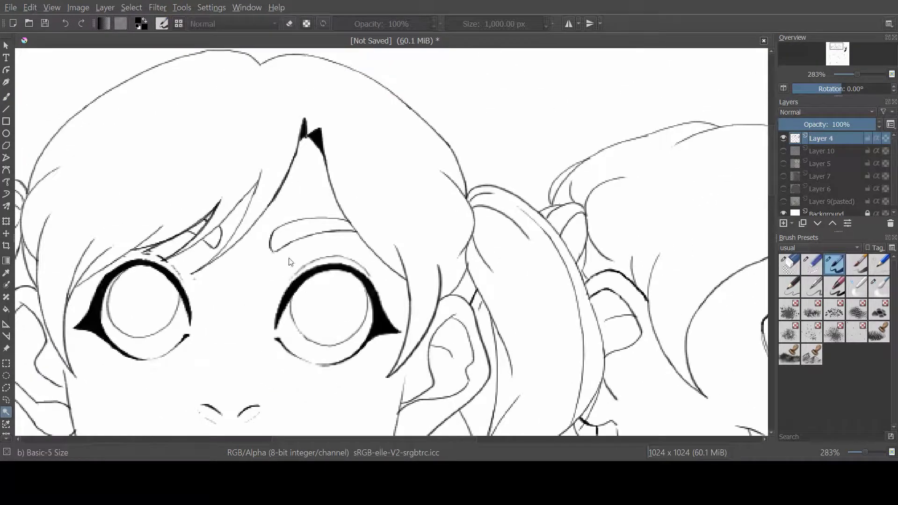
pyautogui.rightClick(492, 260)
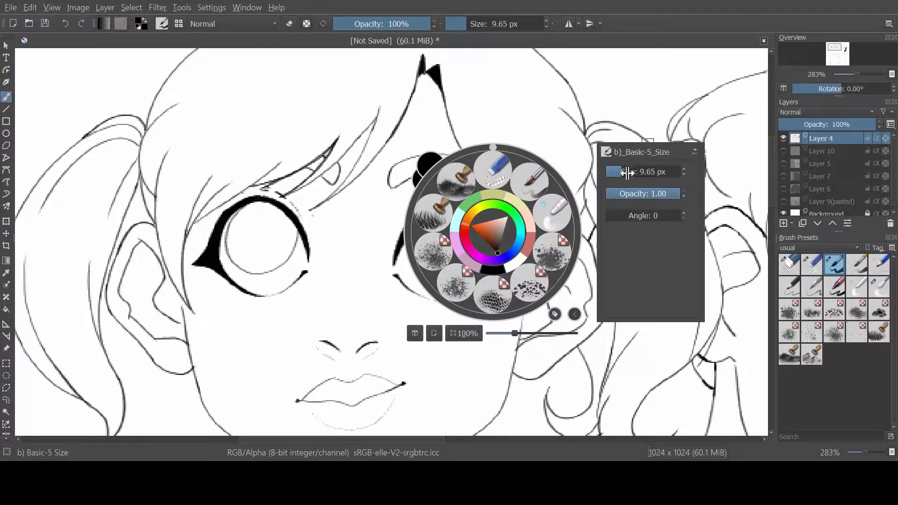
pyautogui.moveTo(480, 204); pyautogui.dragTo(533, 249)
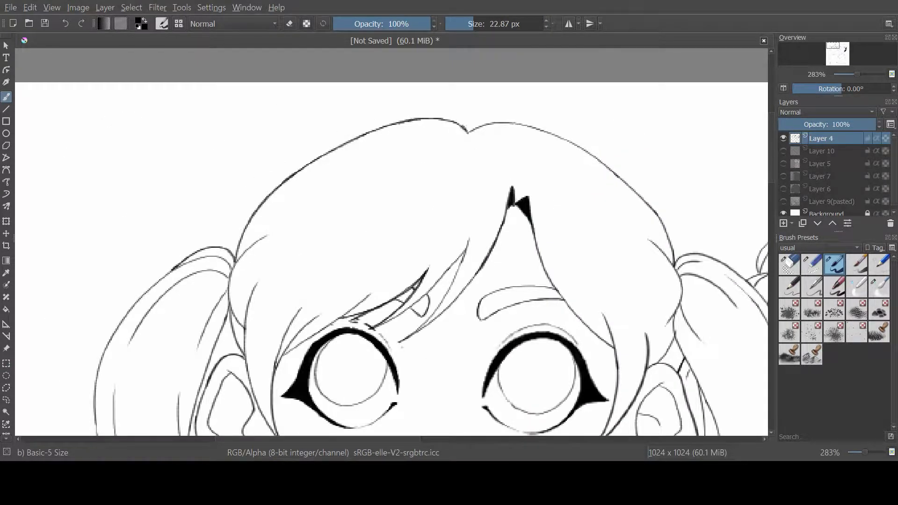
pyautogui.moveTo(548, 136); pyautogui.dragTo(223, 84)
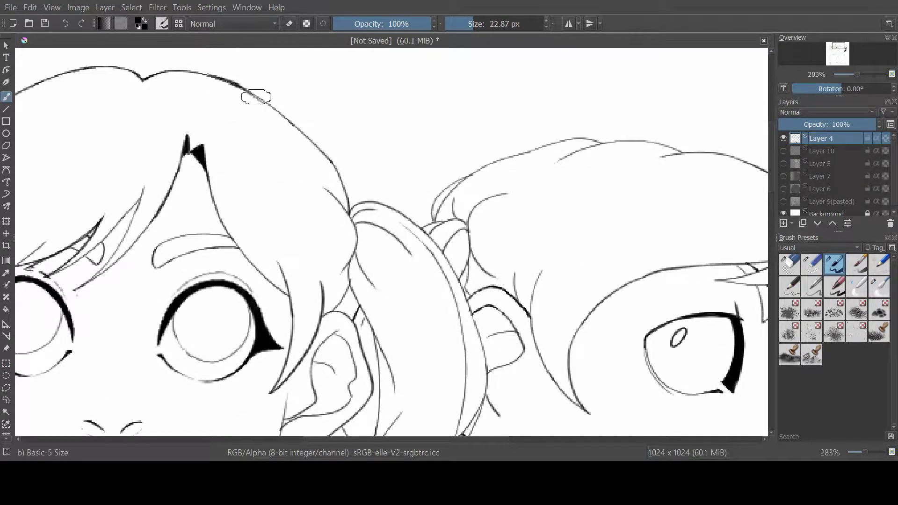
pyautogui.moveTo(300, 327); pyautogui.dragTo(519, 169)
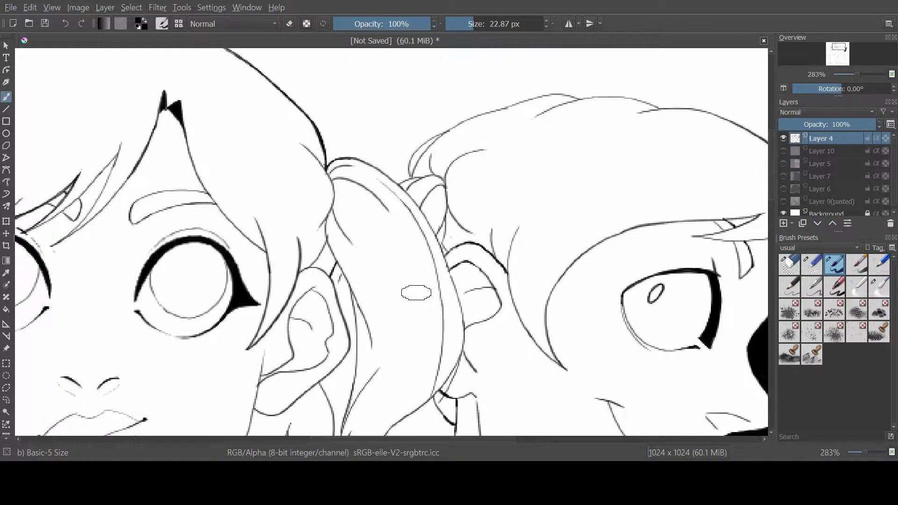
# Step: Zoom out and contiguous-select the area covering both figures
pyautogui.press('-')
pyautogui.press('-')
pyautogui.press('-')
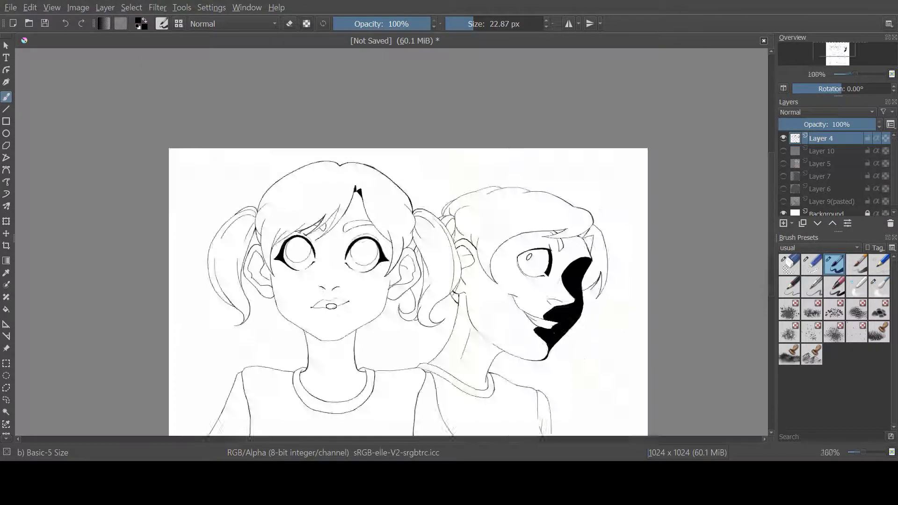
pyautogui.press('-')
pyautogui.click(6, 412)
pyautogui.click(352, 196)
pyautogui.moveTo(351, 196); pyautogui.dragTo(312, 186)
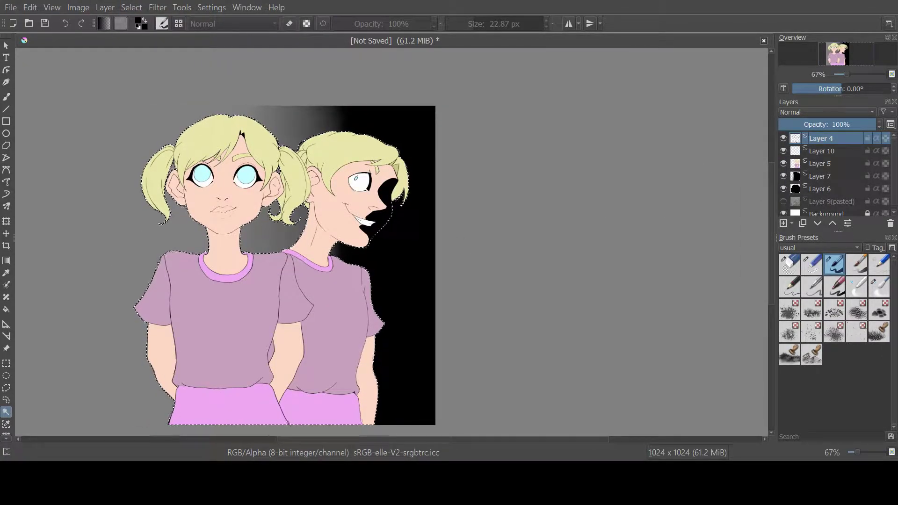
# Step: Fill the shadow double, including its hair curl, with purple using a large brush
pyautogui.press('pagedown')
pyautogui.press('b')
pyautogui.rightClick(449, 205)
pyautogui.moveTo(608, 148); pyautogui.dragTo(613, 147)
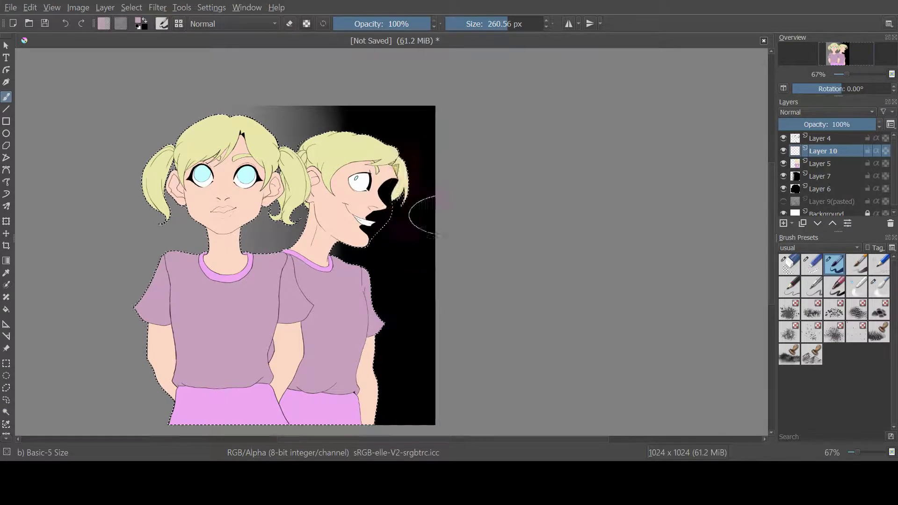
pyautogui.scroll(10, 329, 215)
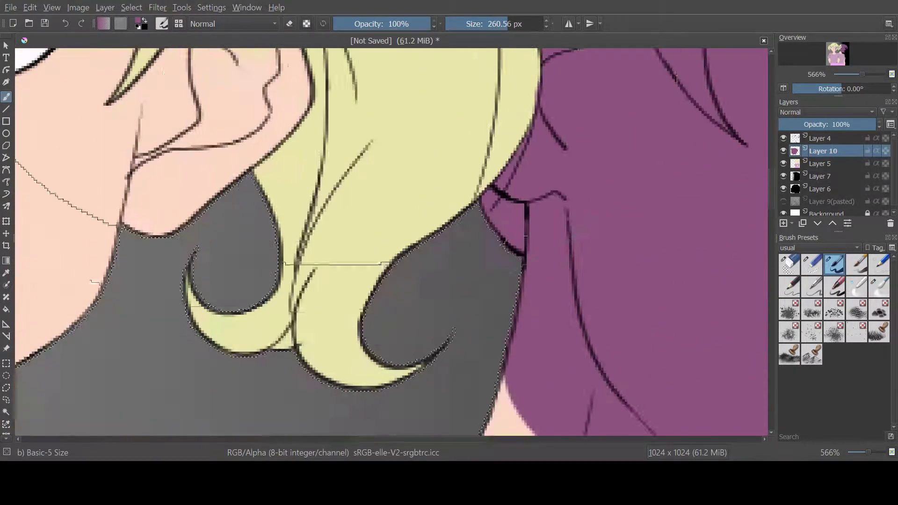
pyautogui.moveTo(299, 159)
pyautogui.mouseDown()
pyautogui.moveTo(280, 262)
pyautogui.moveTo(211, 327)
pyautogui.mouseUp()
pyautogui.moveTo(300, 211); pyautogui.dragTo(290, 304)
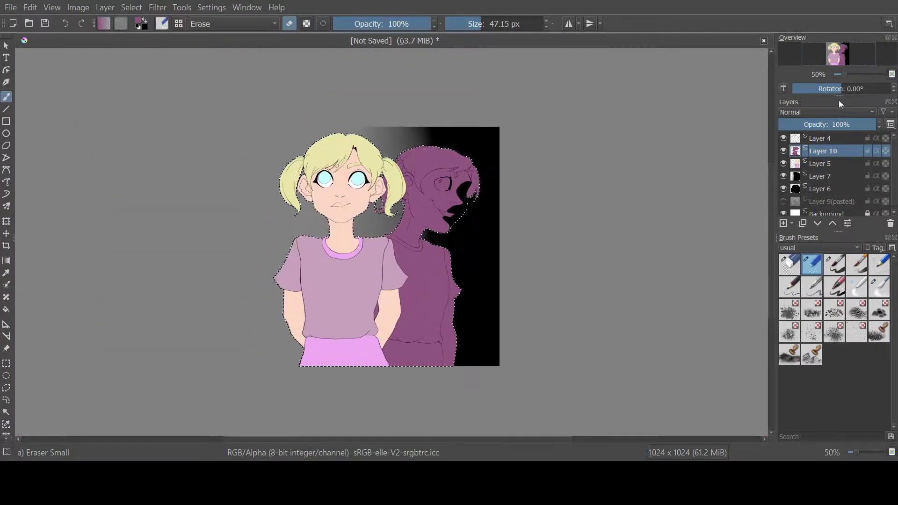
# Step: Set the purple double's layer to 61% opacity and shade its head and face
pyautogui.click(838, 125)
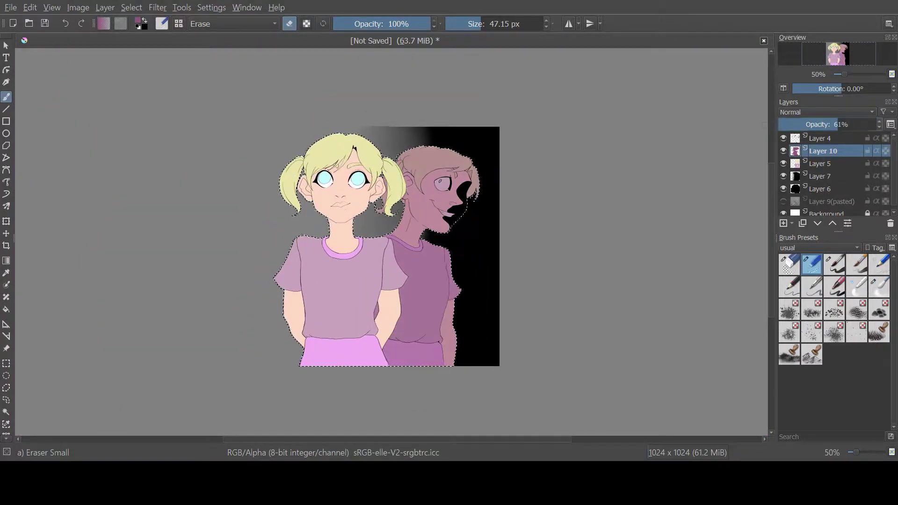
pyautogui.rightClick(517, 281)
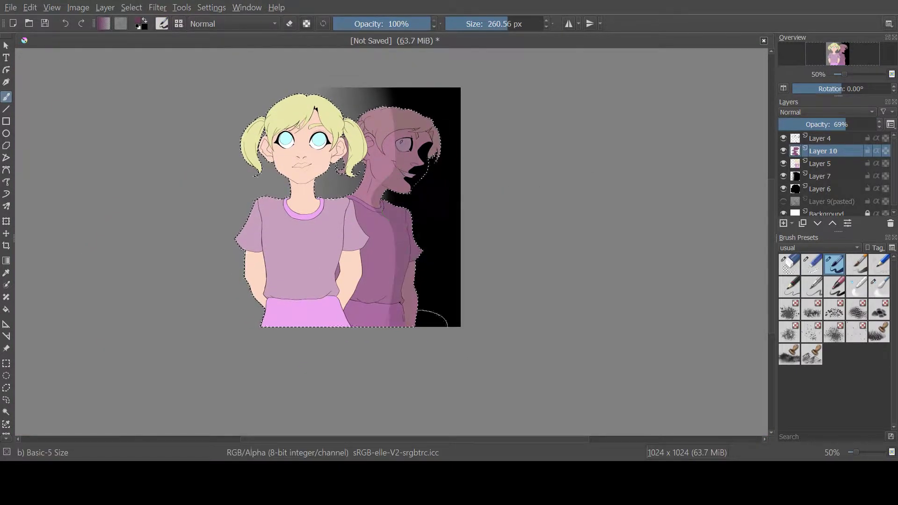
pyautogui.moveTo(398, 121); pyautogui.dragTo(435, 168)
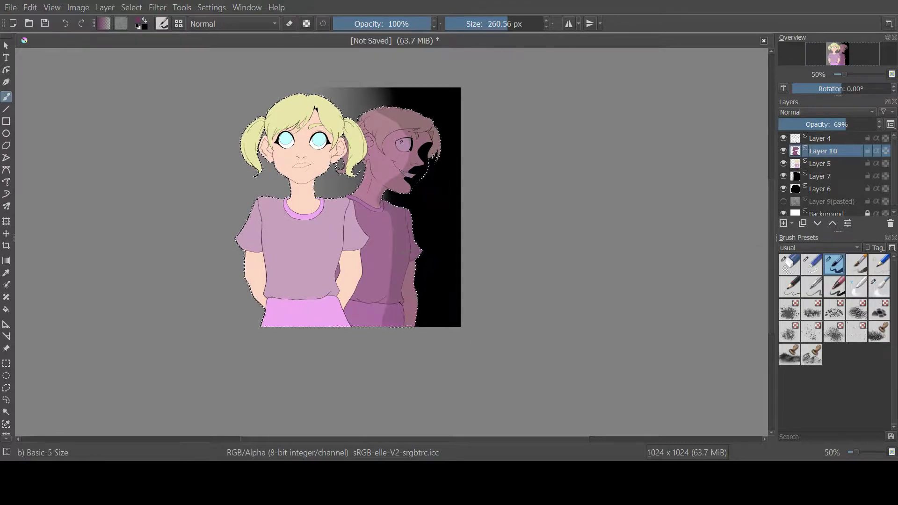
pyautogui.scroll(2, 424, 113)
pyautogui.scroll(1, 424, 113)
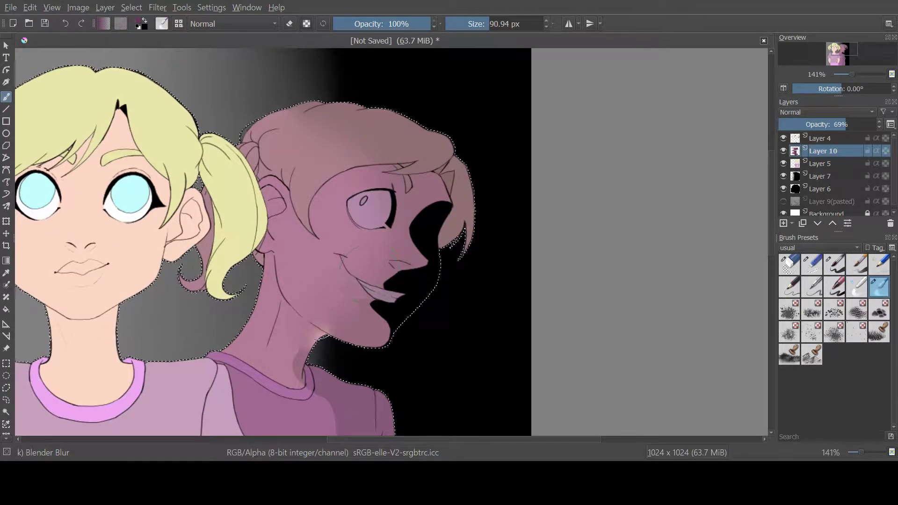
pyautogui.scroll(-5, 375, 129)
pyautogui.scroll(5, 374, 128)
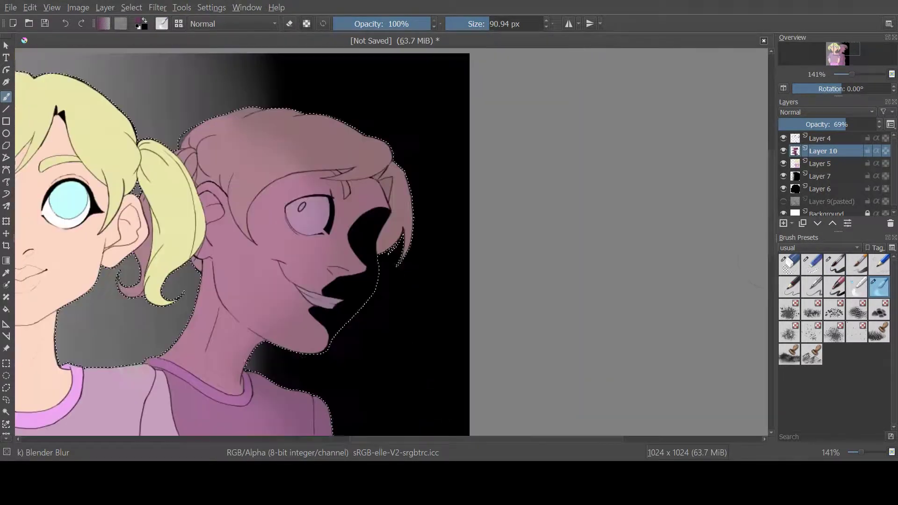
# Step: Smooth the shading with the Blender Blur brush, leaving the layer at about 69% opacity
pyautogui.press('/')
pyautogui.scroll(-5, 374, 130)
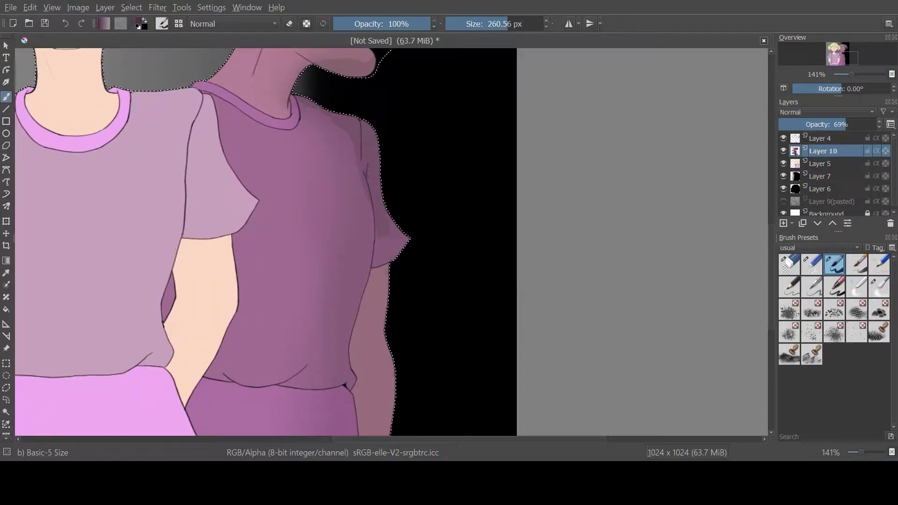
pyautogui.scroll(-5, 414, 77)
pyautogui.scroll(5, 477, 149)
pyautogui.press('/')
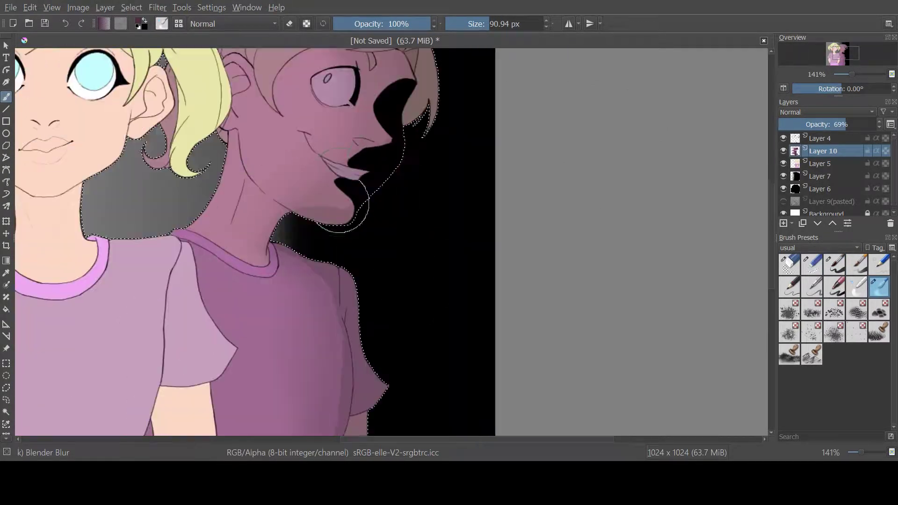
pyautogui.scroll(-5, 308, 187)
pyautogui.scroll(-5, 401, 297)
pyautogui.scroll(-5, 492, 172)
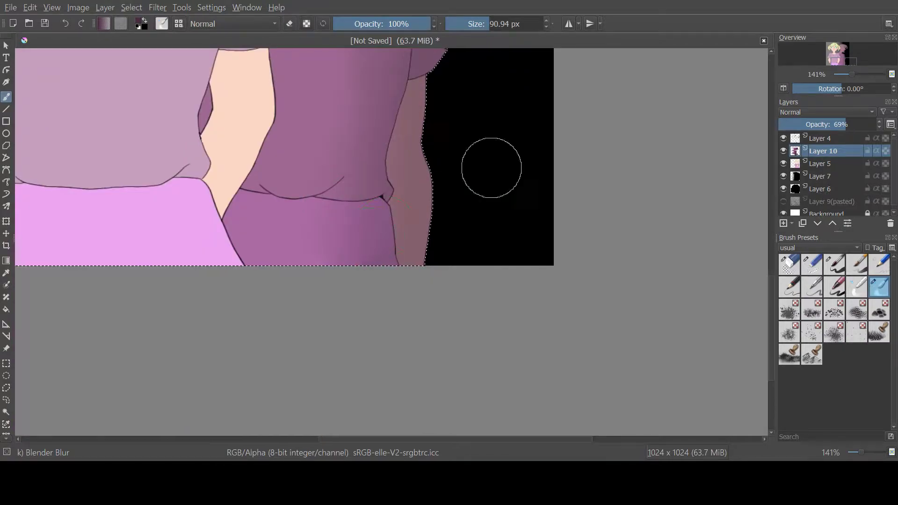
pyautogui.keyDown('ctrl'); pyautogui.scroll(-5, 510, 263); pyautogui.keyUp('ctrl')
pyautogui.keyDown('ctrl'); pyautogui.scroll(2, 369, 296); pyautogui.keyUp('ctrl')
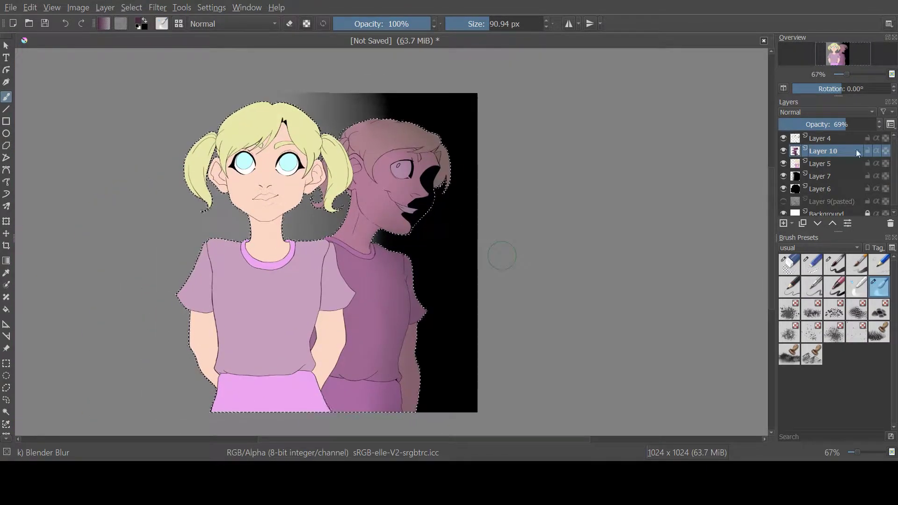
# Step: Select the girl's colour layer with the basic painting brush ready
pyautogui.click(858, 164)
pyautogui.press('/')
pyautogui.rightClick(131, 252)
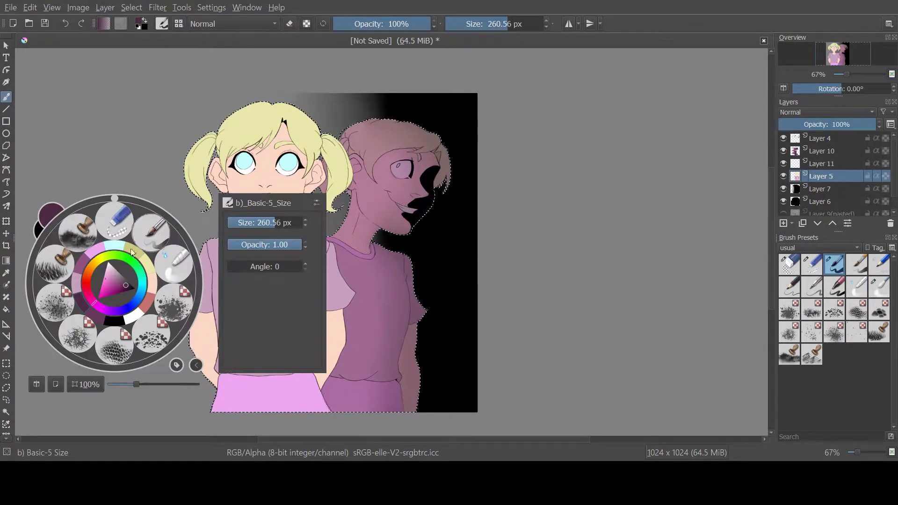
# Step: Paint the girl's lips pink on Layer 5
pyautogui.click(112, 274)
pyautogui.keyDown('ctrl'); pyautogui.scroll(8, 266, 187); pyautogui.keyUp('ctrl')
pyautogui.moveTo(257, 187)
pyautogui.mouseDown()
pyautogui.moveTo(290, 173)
pyautogui.moveTo(300, 179)
pyautogui.moveTo(235, 181)
pyautogui.mouseUp()
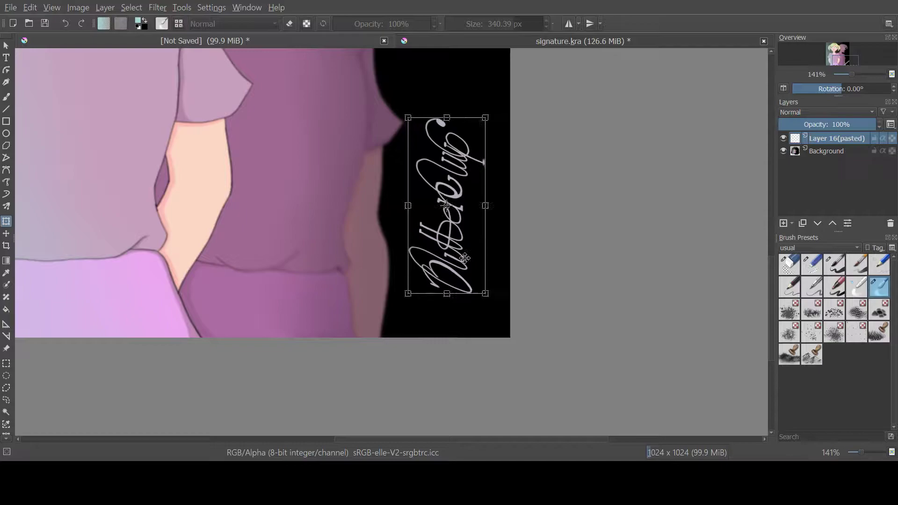
# Step: Rotate the signature vertically into the bottom-right corner and merge it down
pyautogui.moveTo(465, 259); pyautogui.dragTo(479, 310)
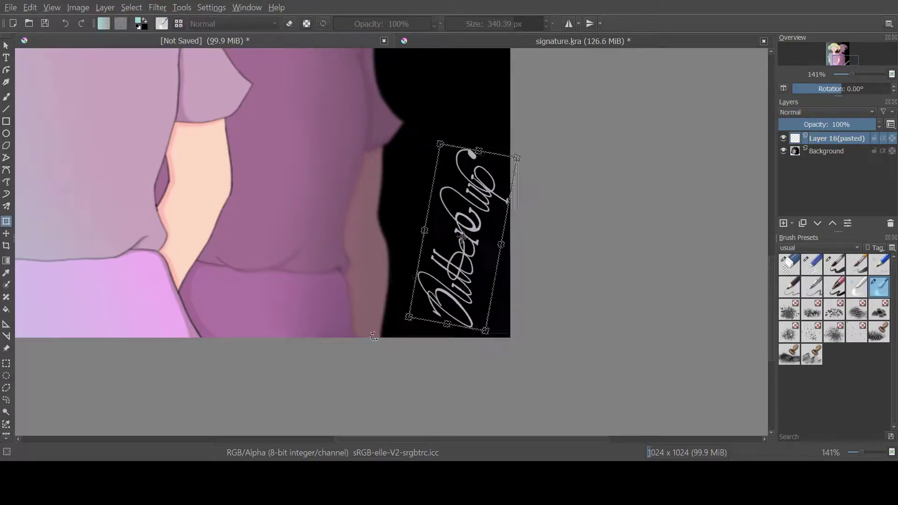
pyautogui.moveTo(402, 323); pyautogui.dragTo(414, 283)
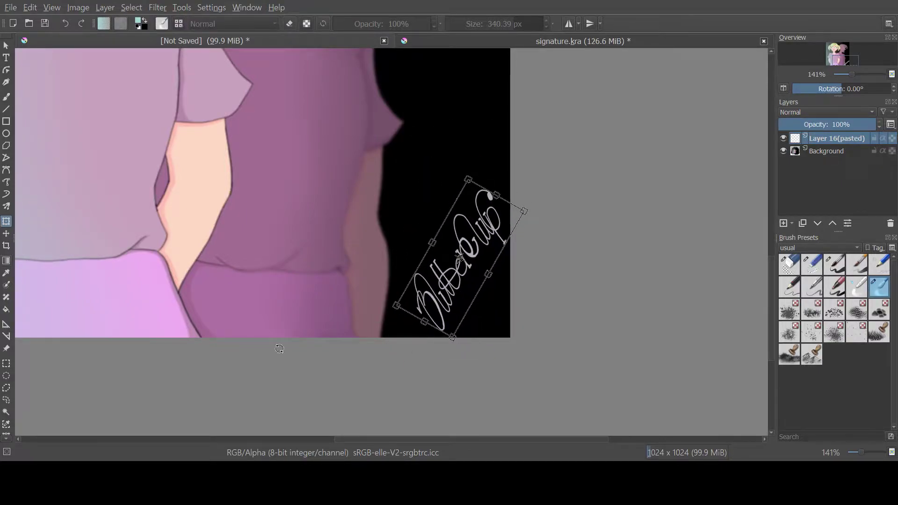
pyautogui.press('Return')
pyautogui.scroll(-3, 428, 266)
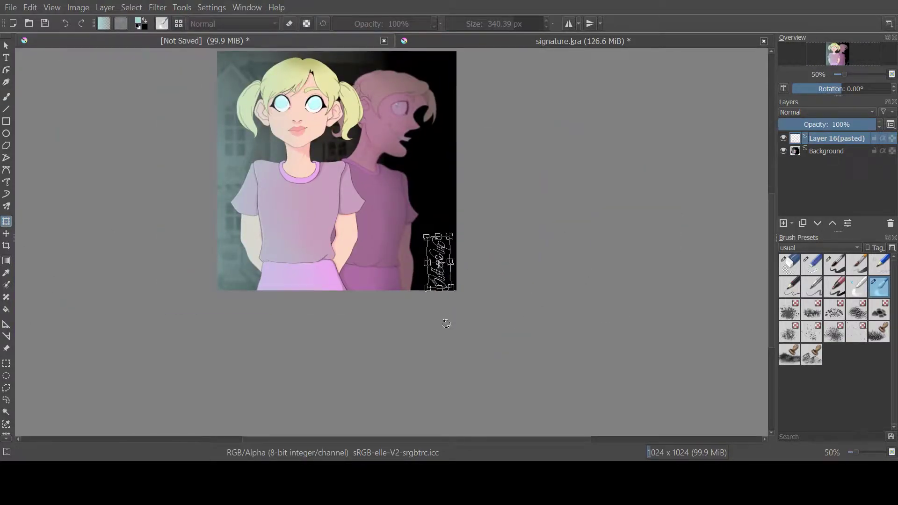
pyautogui.scroll(4, 446, 323)
pyautogui.moveTo(419, 311); pyautogui.dragTo(554, 178)
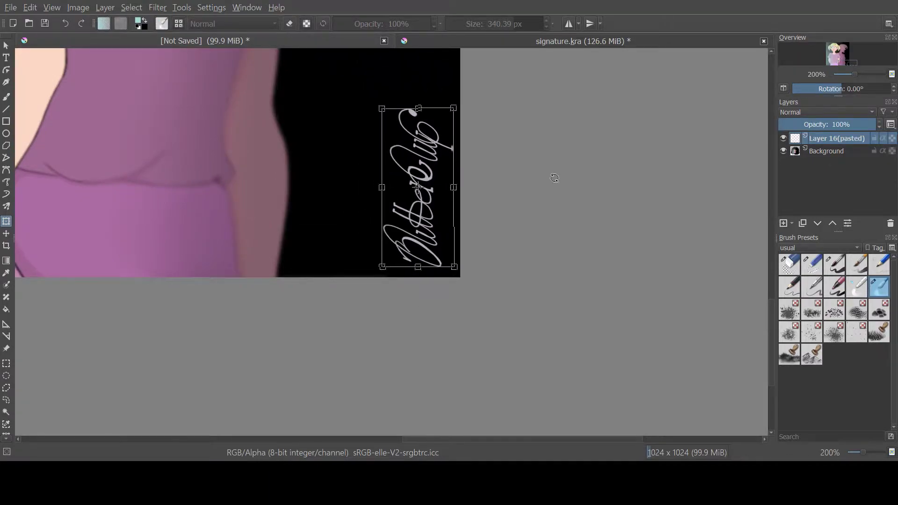
pyautogui.scroll(-4, 406, 343)
pyautogui.hotkey('ctrl', 'r')
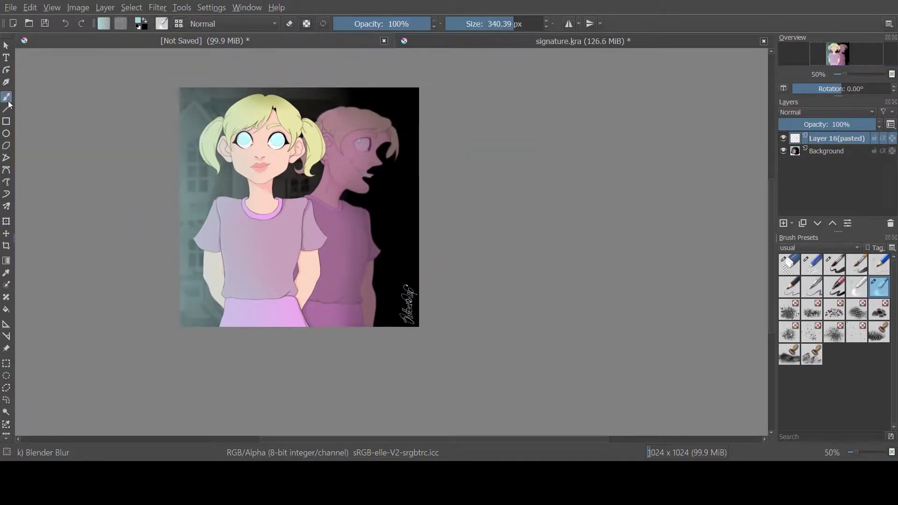
pyautogui.hotkey('ctrl', 'e')
# Step: Switch to canvas-only mode and fit the whole signed painting to the view
pyautogui.rightClick(547, 282)
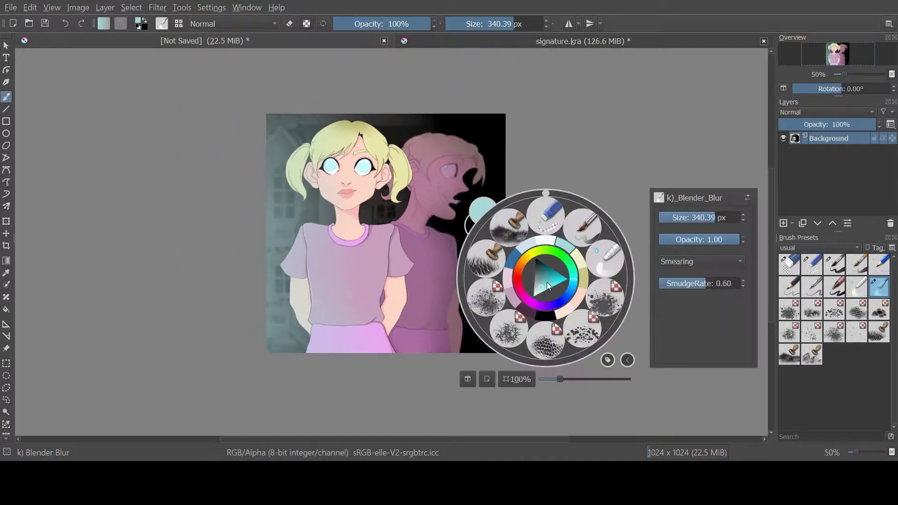
pyautogui.click(487, 378)
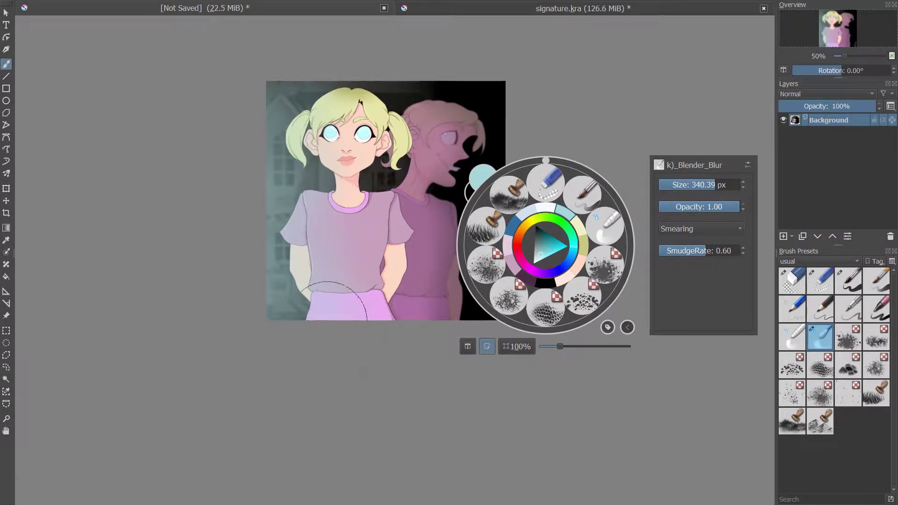
pyautogui.press('2')
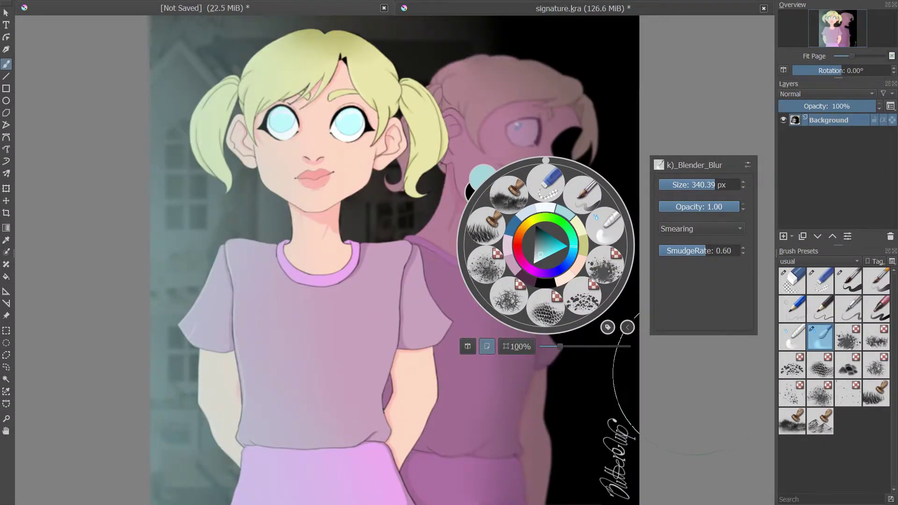
pyautogui.click(695, 373)
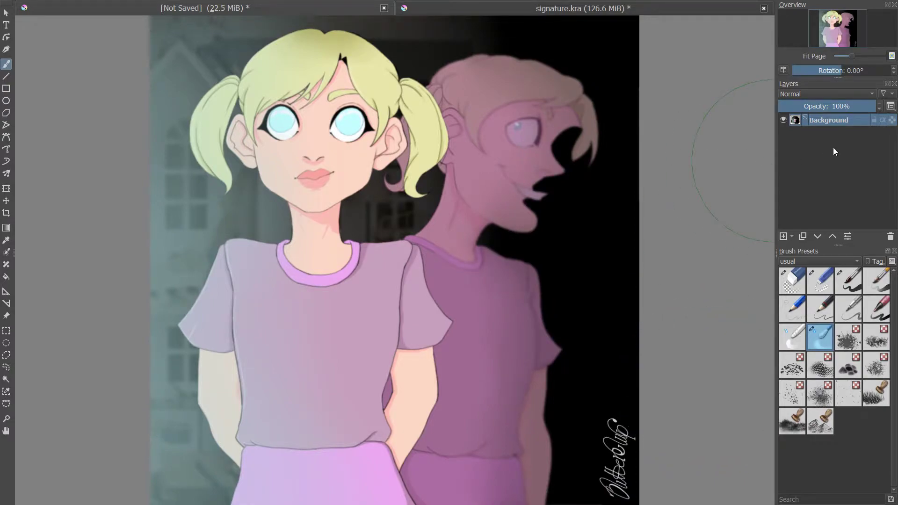